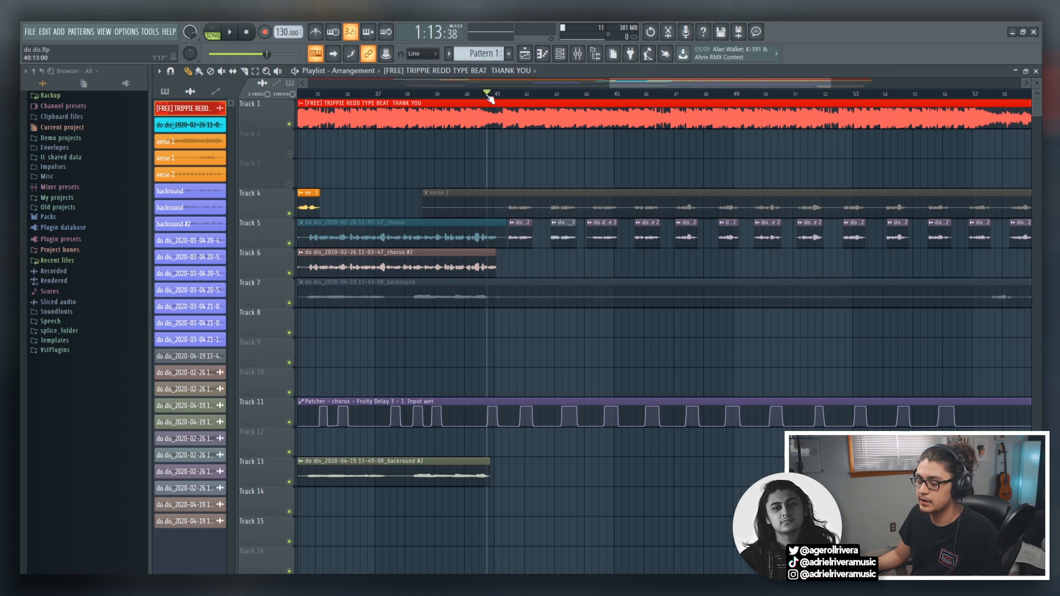
Play back the arrangement from about bar 41 and open the mixer.
key("space")
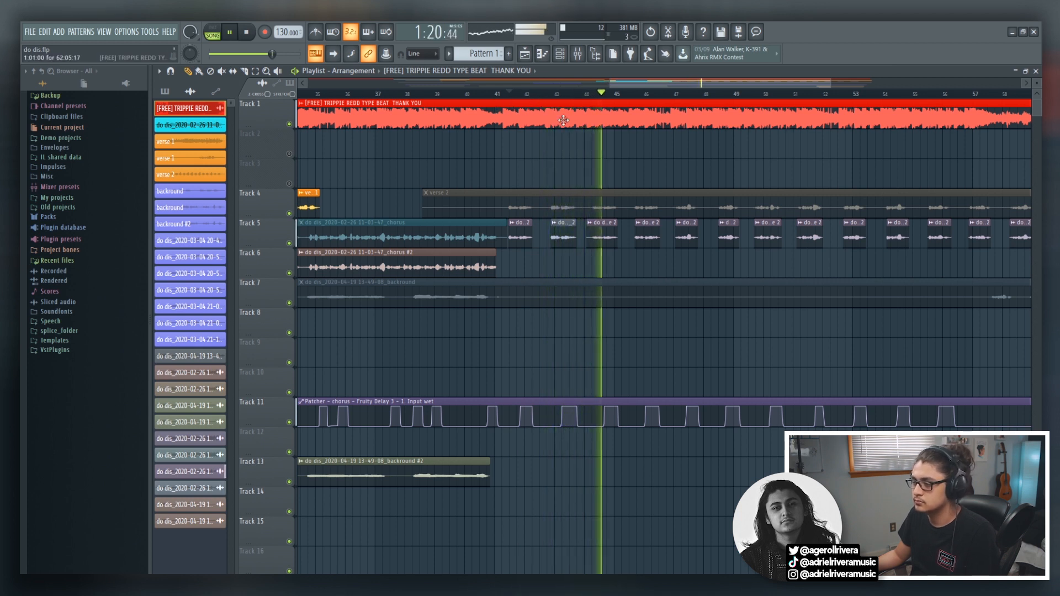
key("space")
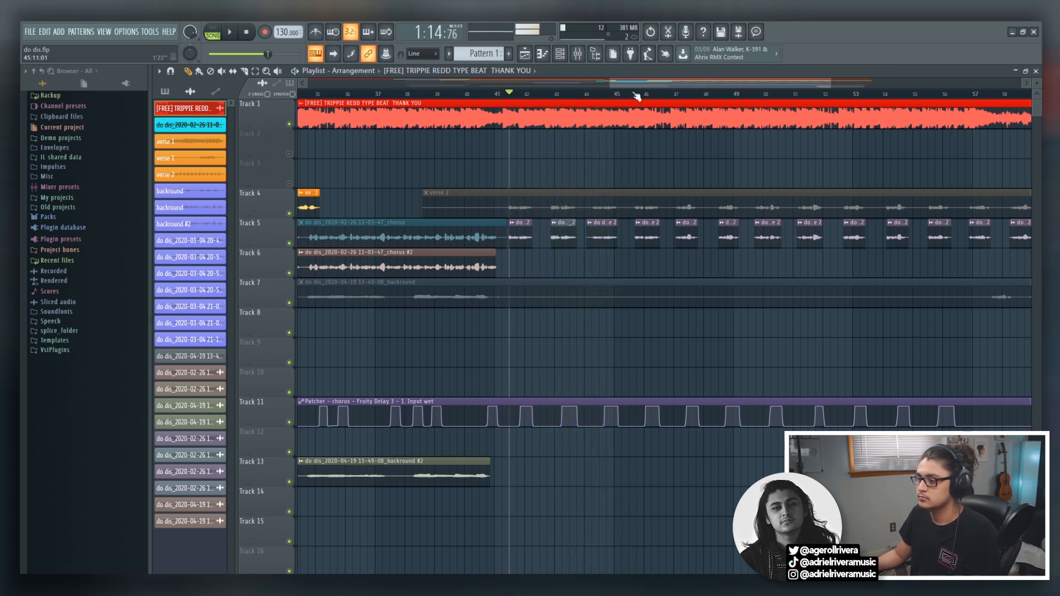
key("F9")
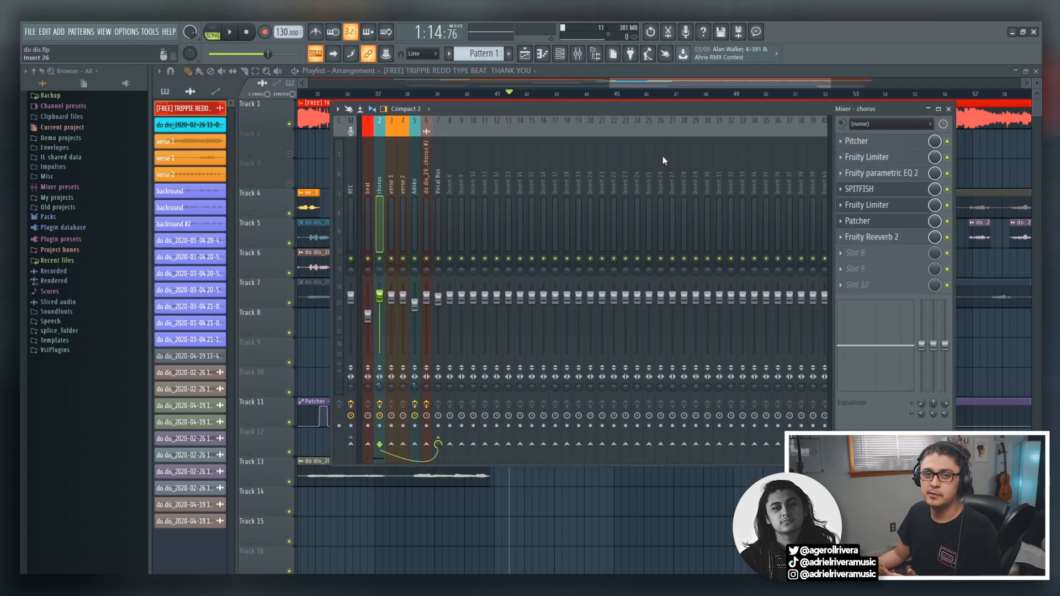
left_click(867, 258)
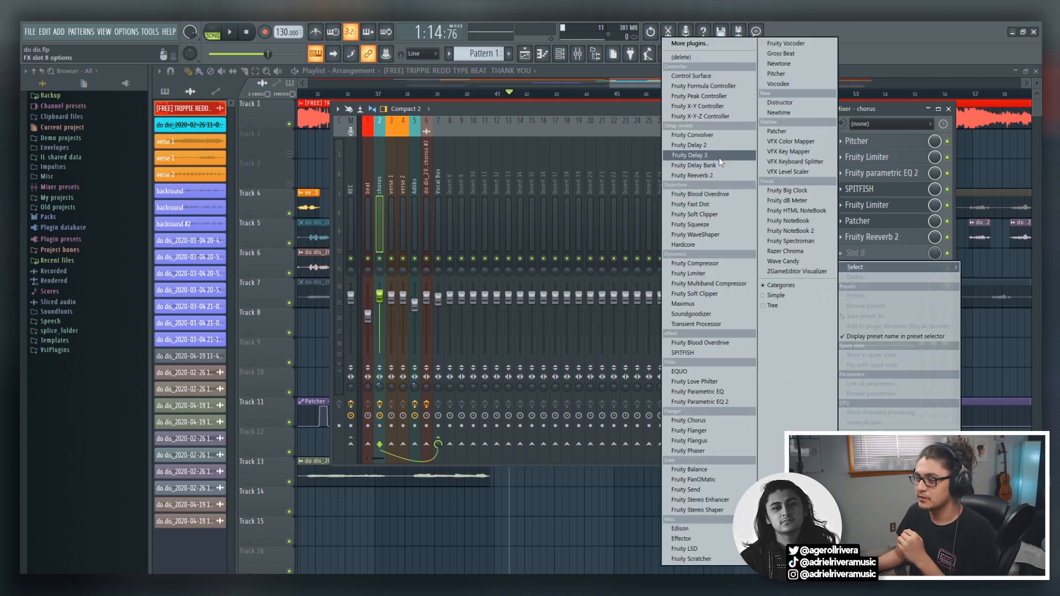
left_click(690, 155)
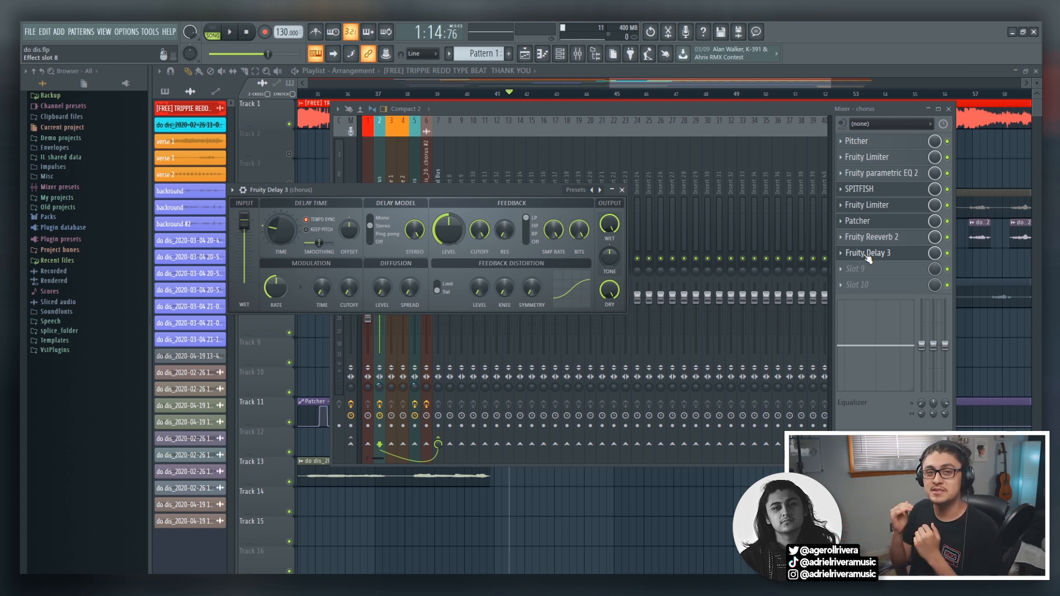
right_click(867, 255)
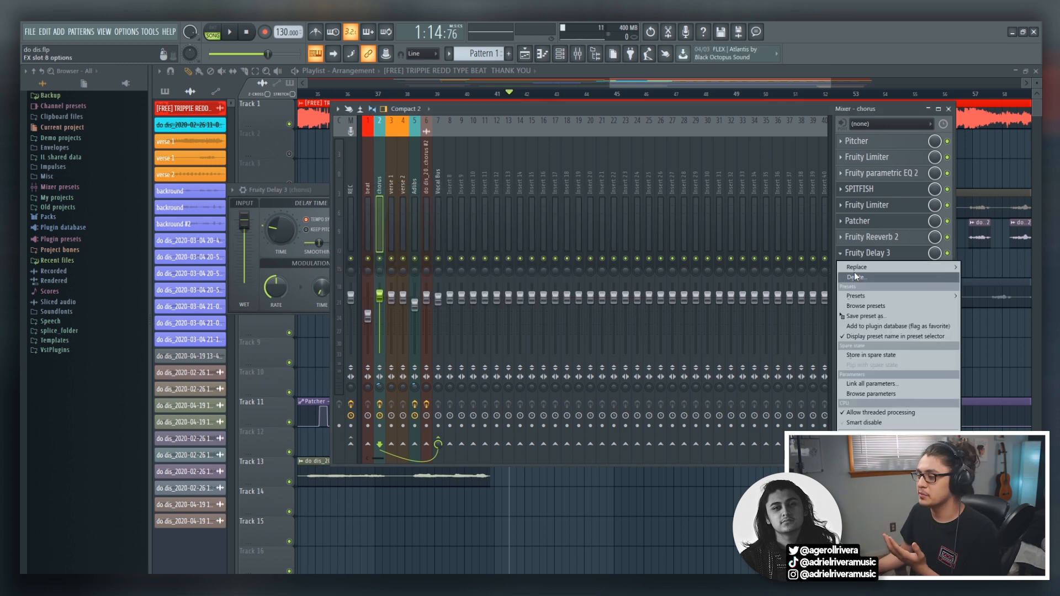
left_click(854, 275)
left_click(583, 335)
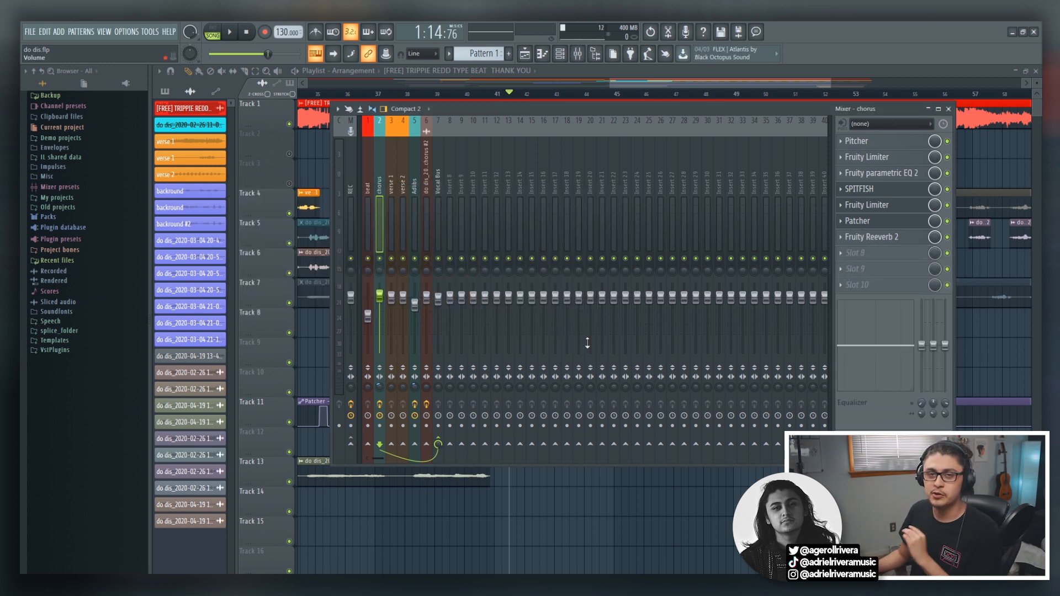
Examine the effect chain in the existing Patcher on the chorus track, keeping its window clear of the lower mixer.
left_click(883, 225)
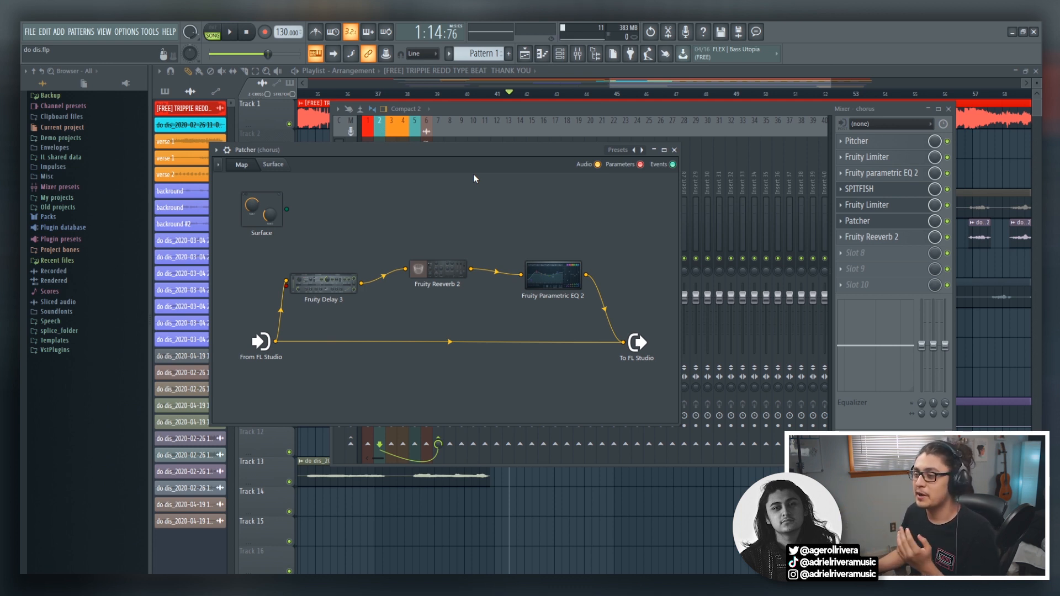
left_click_drag(496, 149, 536, 87)
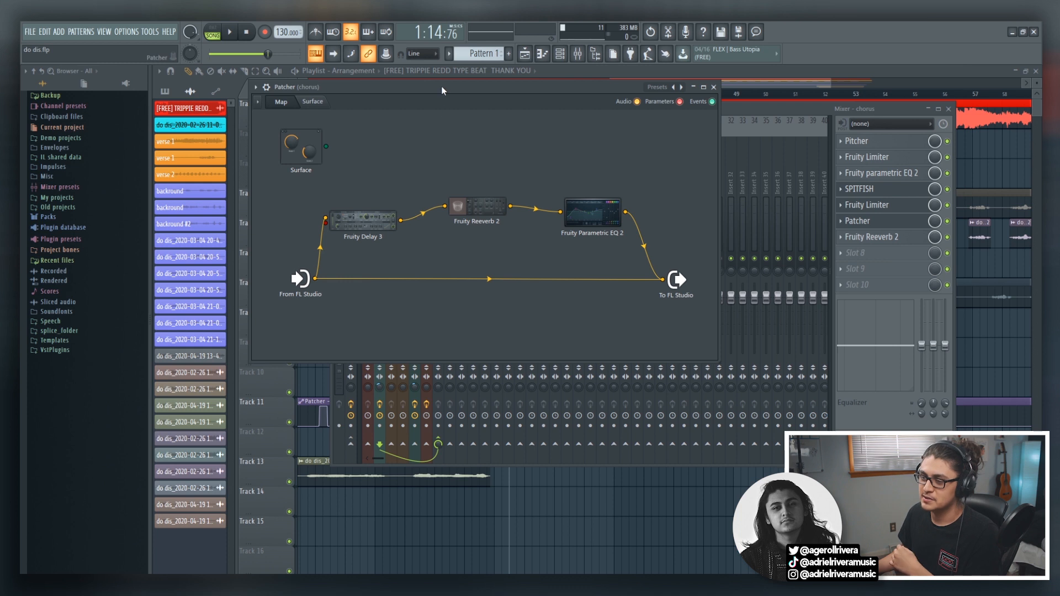
left_click_drag(442, 86, 495, 101)
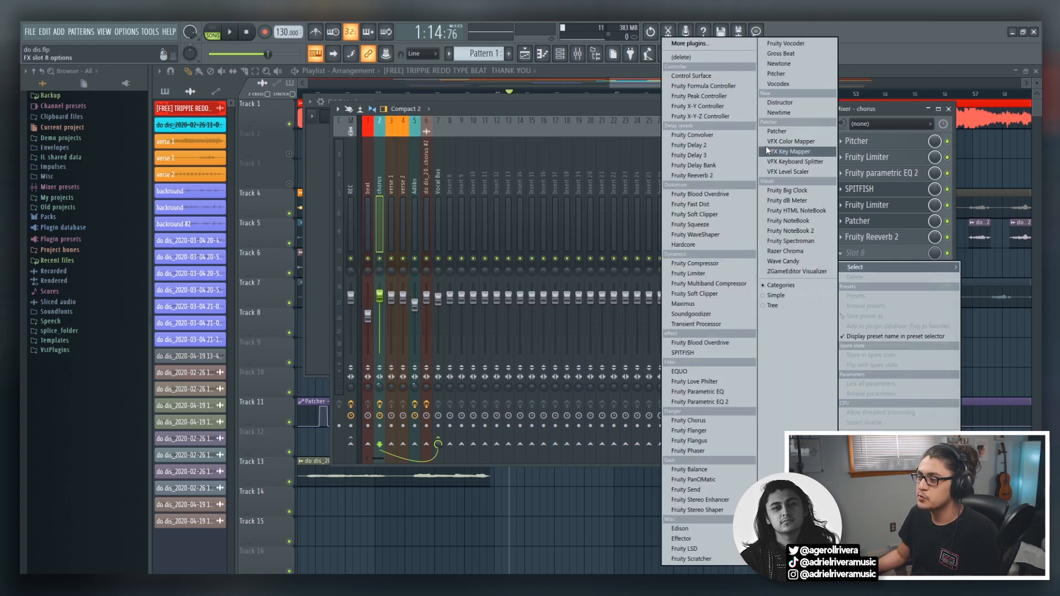
Load a new Patcher in slot 8 of the chorus track and add Fruity Delay 3 between its input and output.
left_click(771, 132)
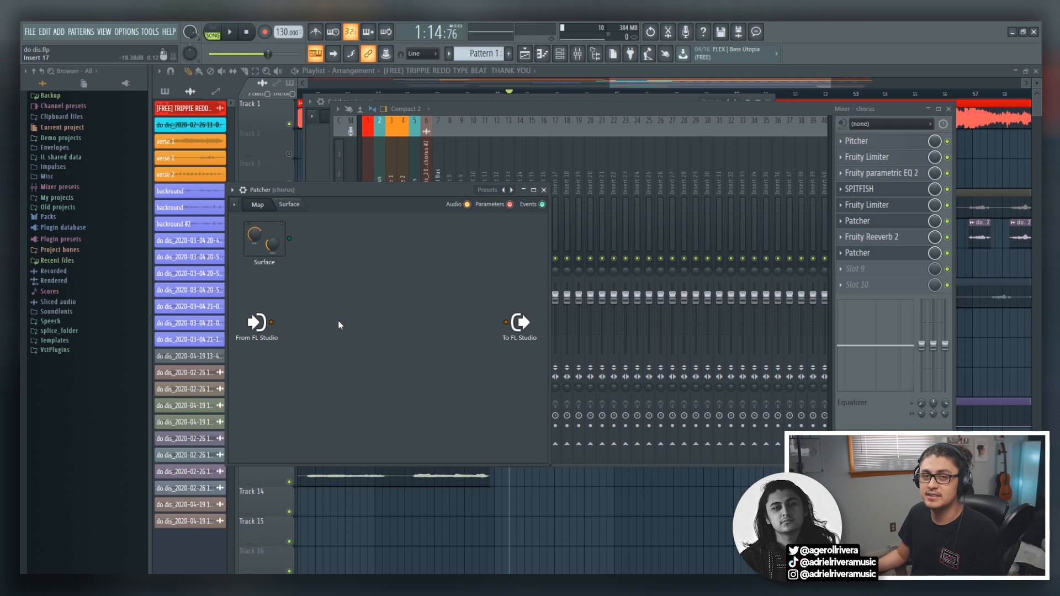
left_click_drag(403, 189, 493, 124)
right_click(447, 216)
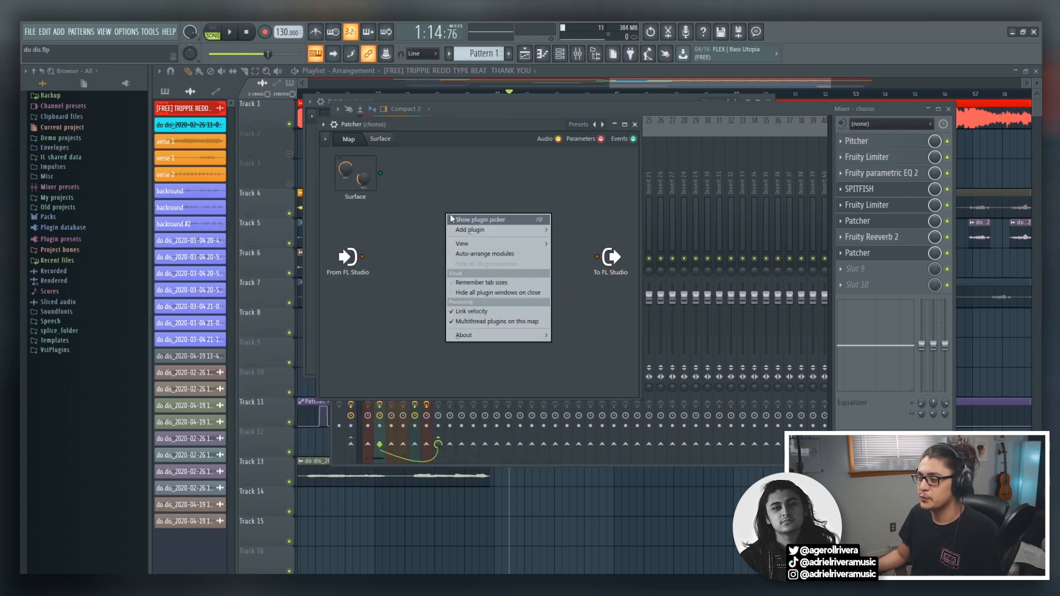
mouse_move(476, 228)
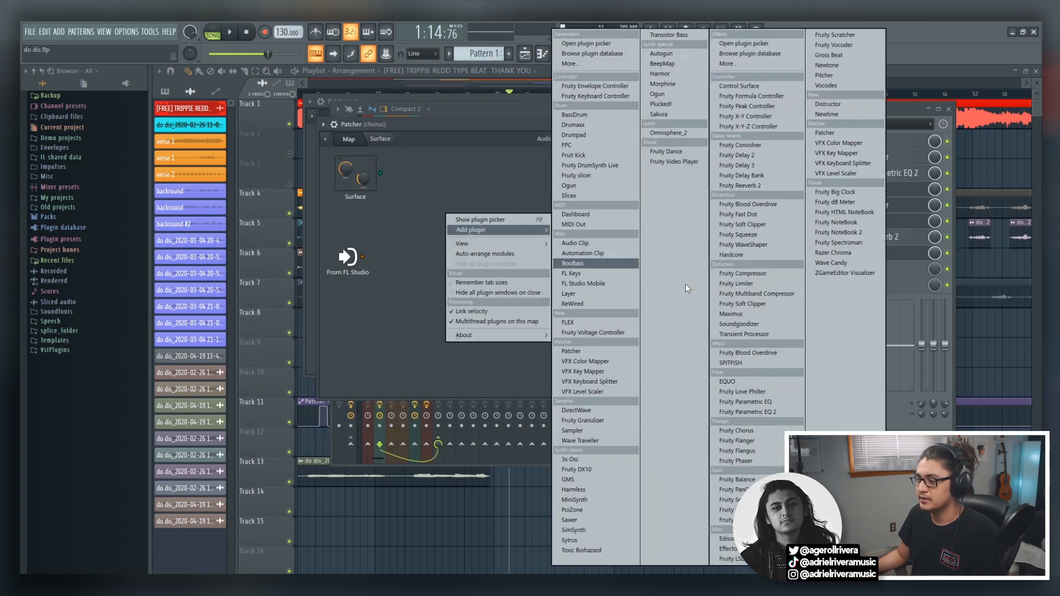
left_click(754, 164)
left_click_drag(442, 257, 445, 248)
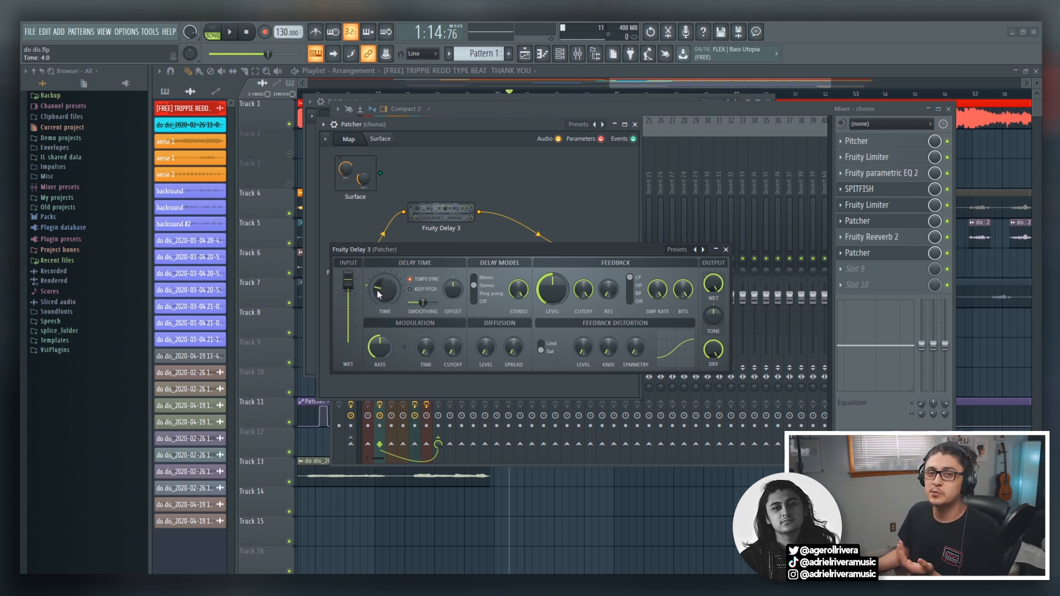
Turn off tempo sync in the new Patcher's Fruity Delay 3 and adjust its delay time.
left_click_drag(380, 298, 377, 287)
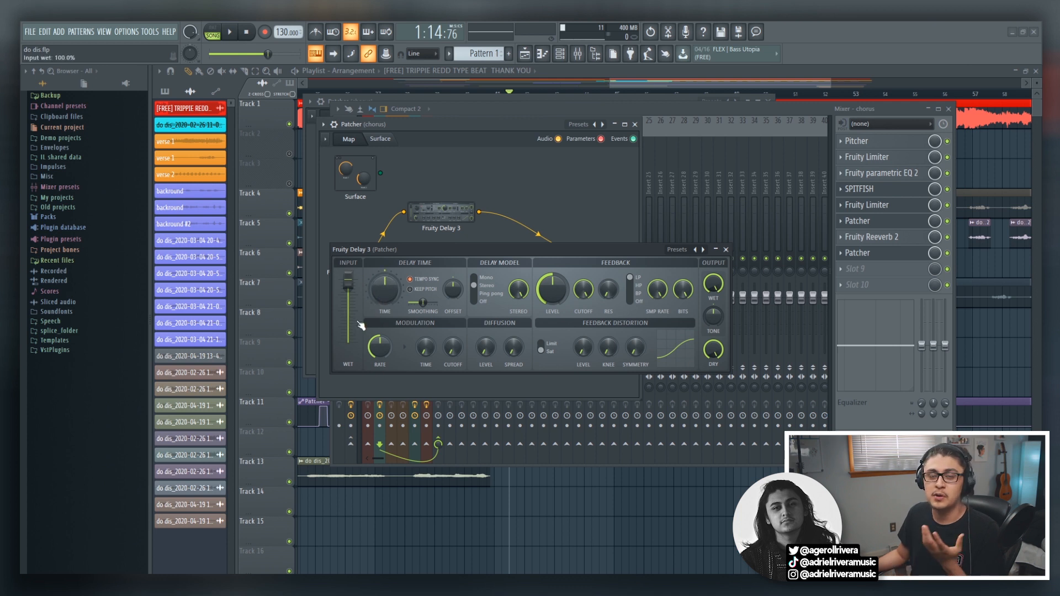
left_click(726, 251)
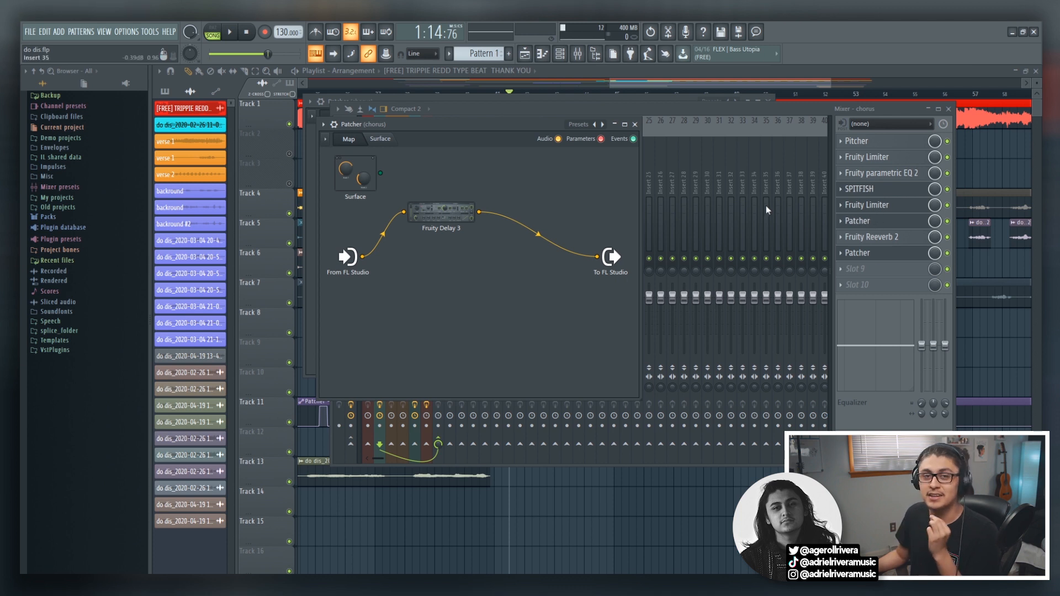
left_click(455, 227)
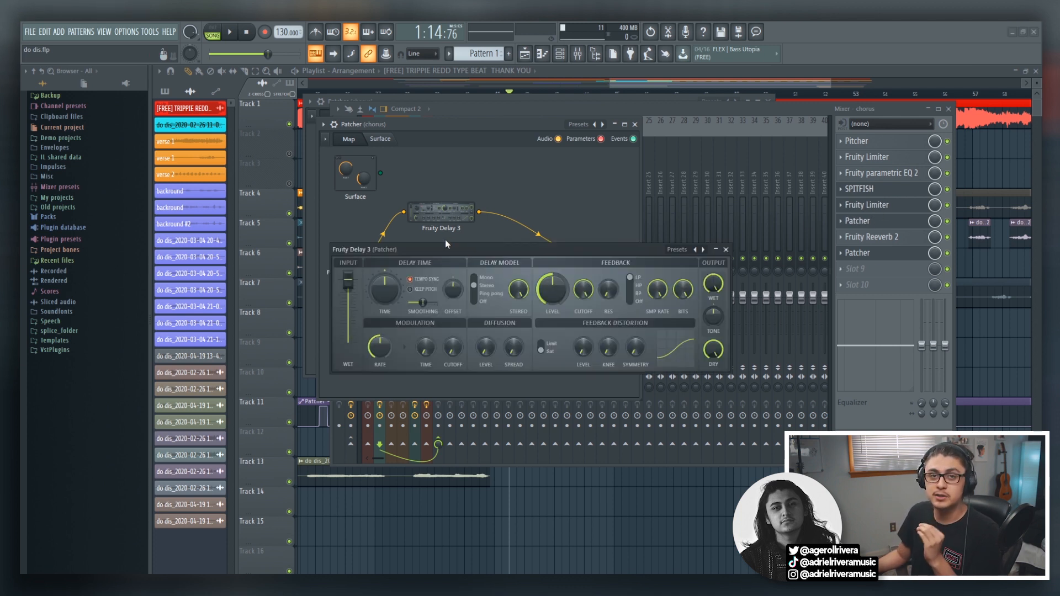
left_click(428, 284)
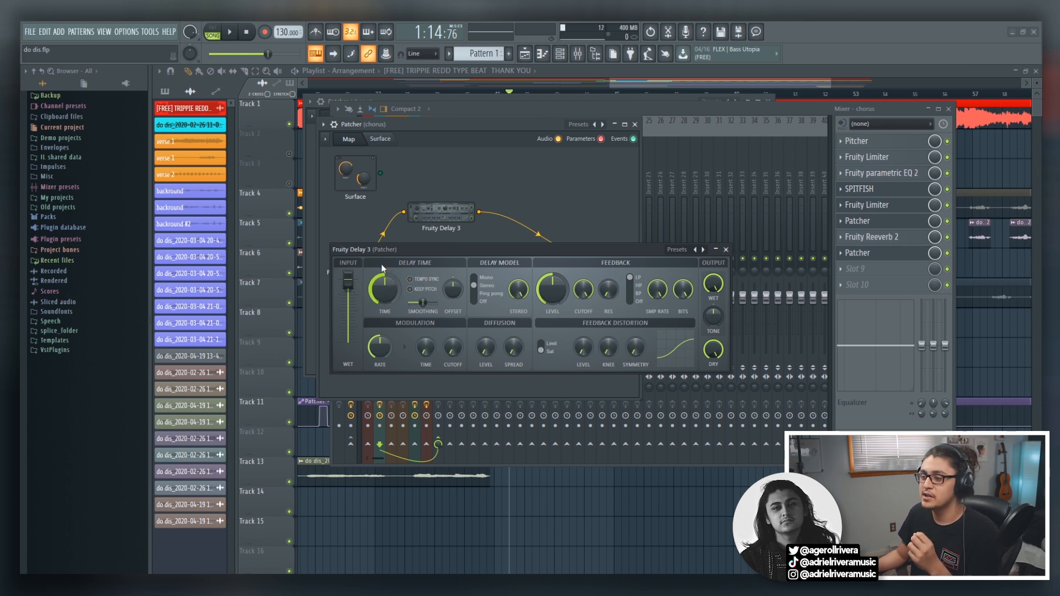
left_click_drag(389, 280, 372, 264)
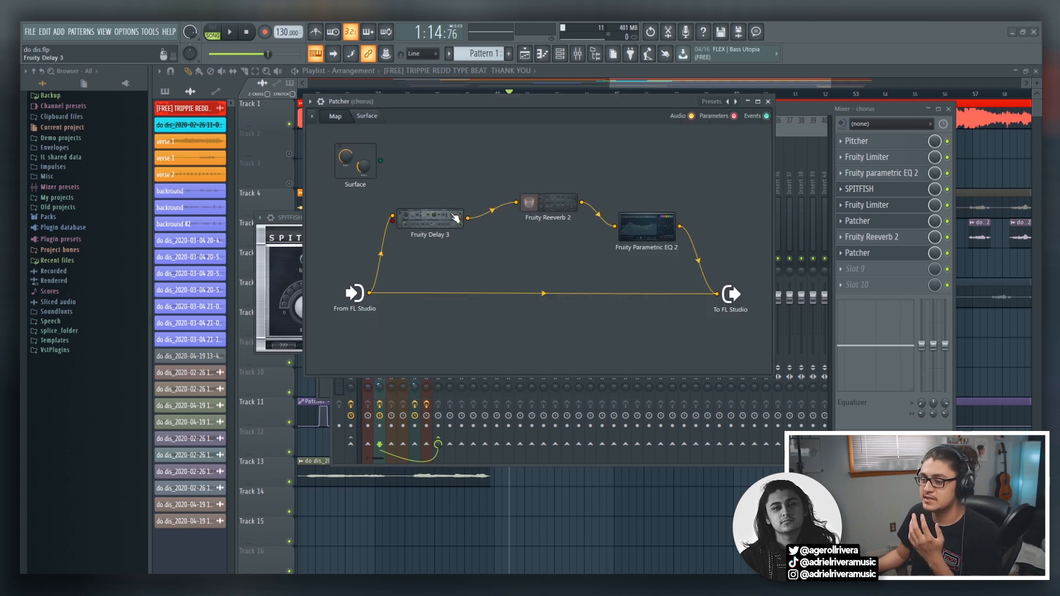
Solo the chorus mixer track and bypass the new Patcher in slot 8.
double_click(455, 218)
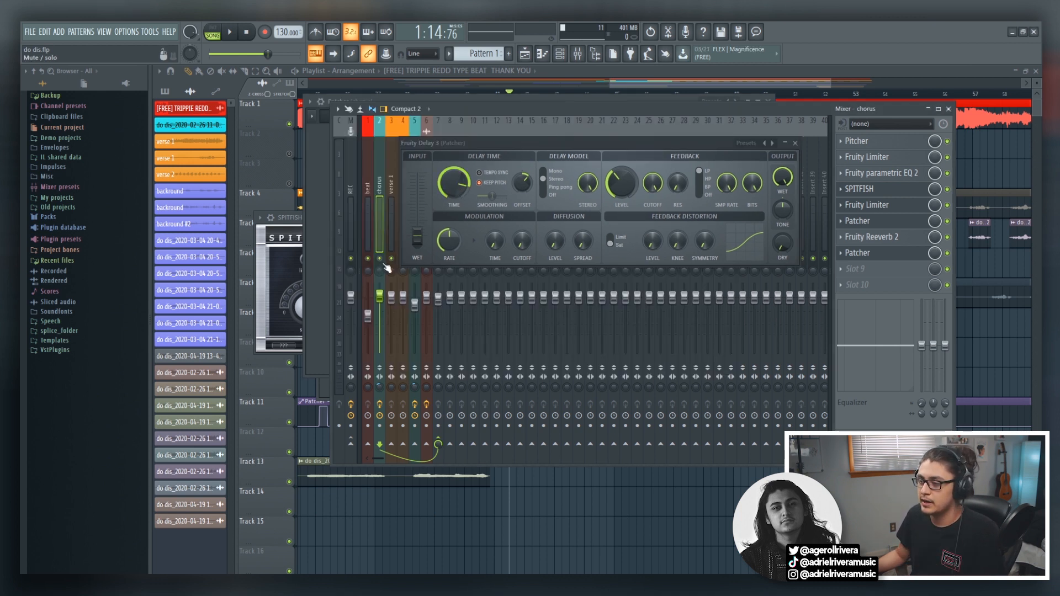
right_click(380, 260)
left_click(946, 252)
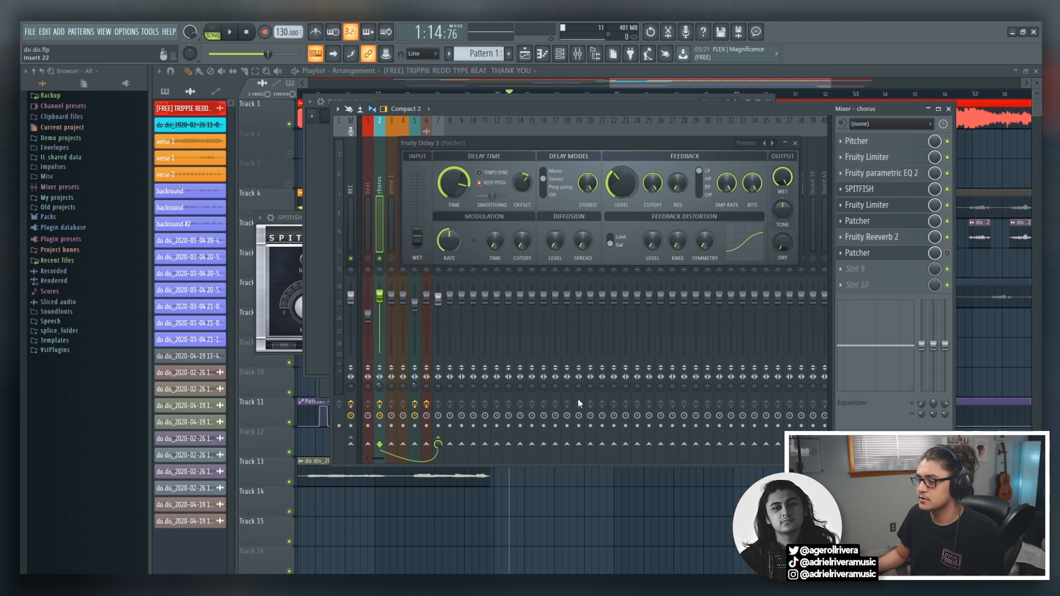
Play the soloed chorus vocals from about bar 41 to hear the existing slot 6 delay.
left_click(503, 94)
key("space")
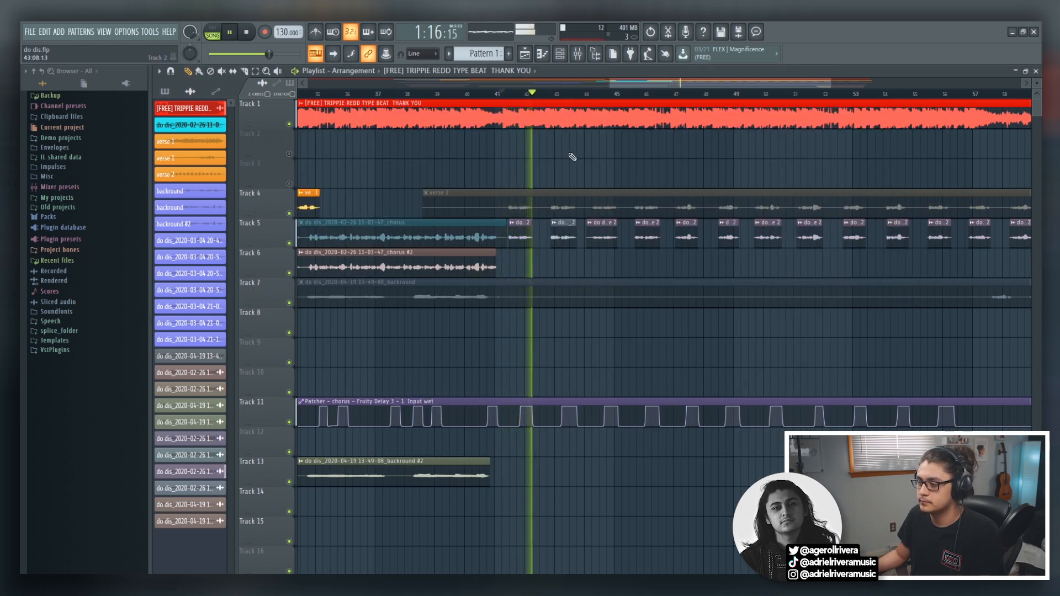
key("space")
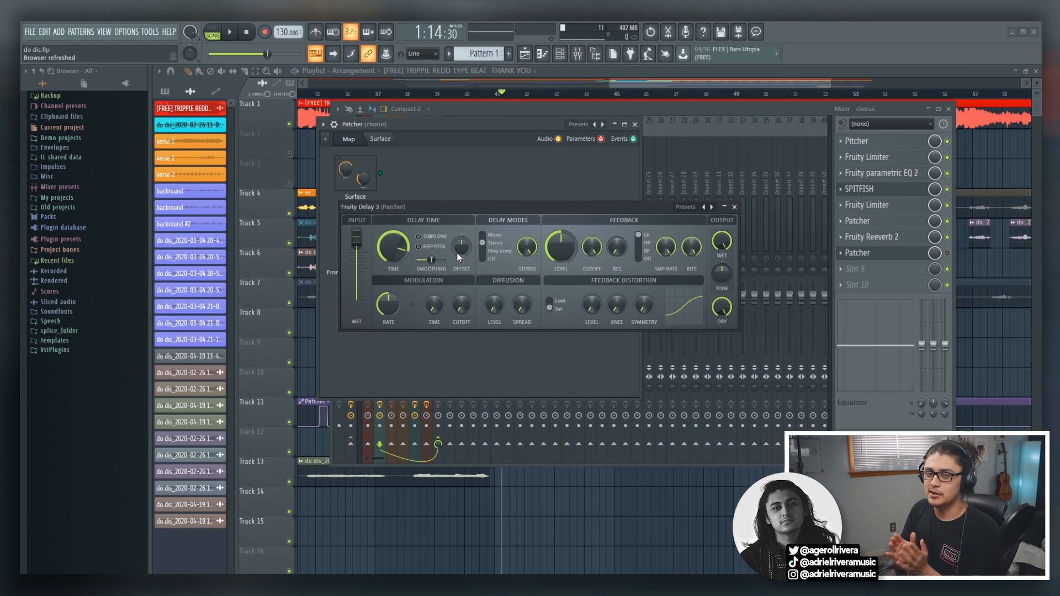
Copy the Offset value of Fruity Delay 3 in the slot 6 Patcher and reset the Offset to its default.
right_click(523, 183)
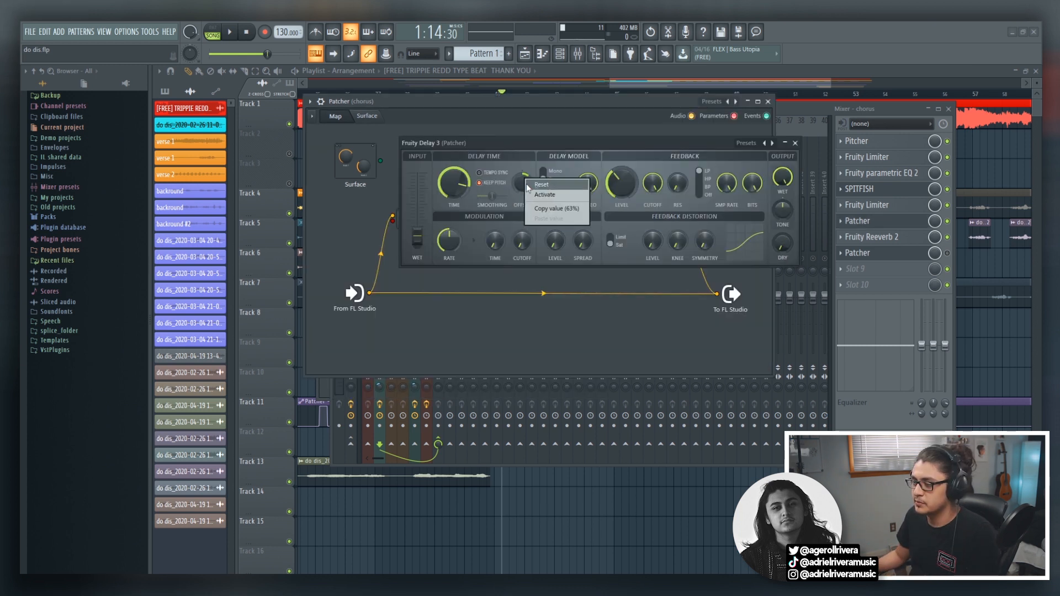
left_click(536, 208)
right_click(515, 185)
left_click(520, 191)
right_click(522, 188)
left_click(529, 192)
Close the delay's window and play the chorus vocals from about bar 41 to hear the reset offset.
left_click(618, 79)
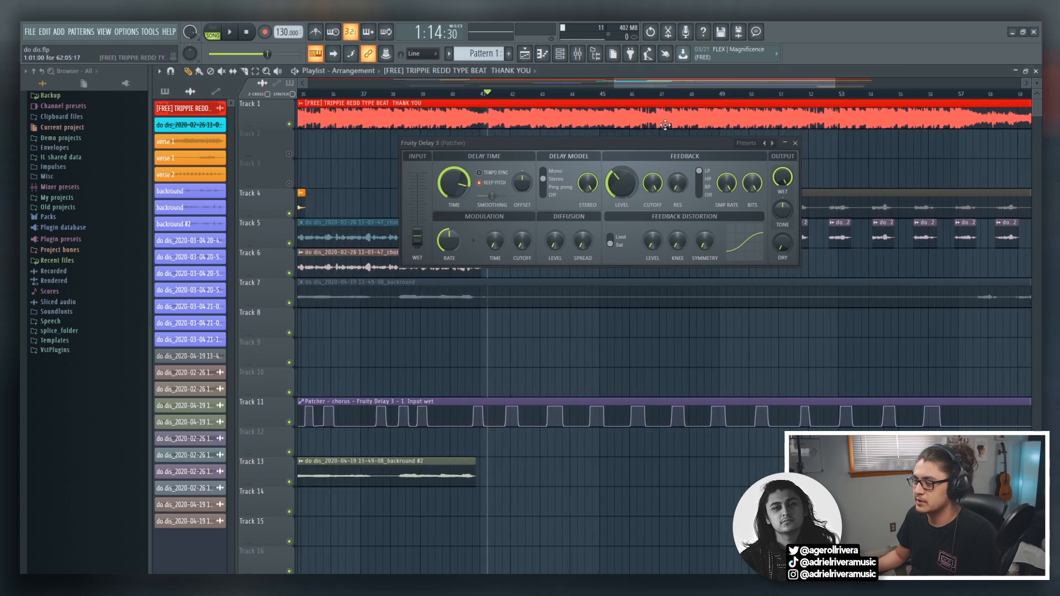
left_click(795, 143)
key("space")
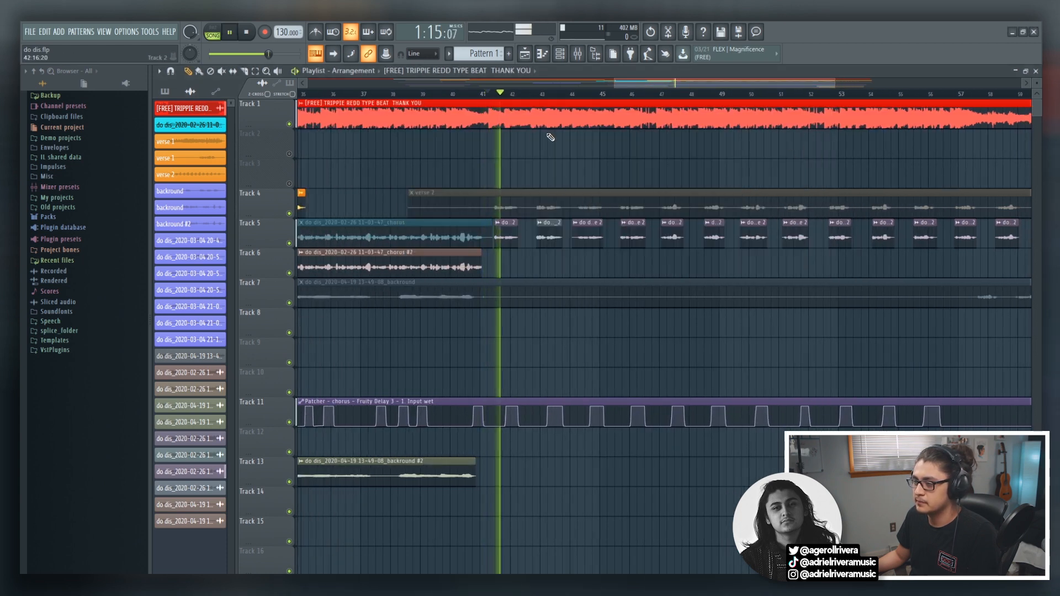
key("space")
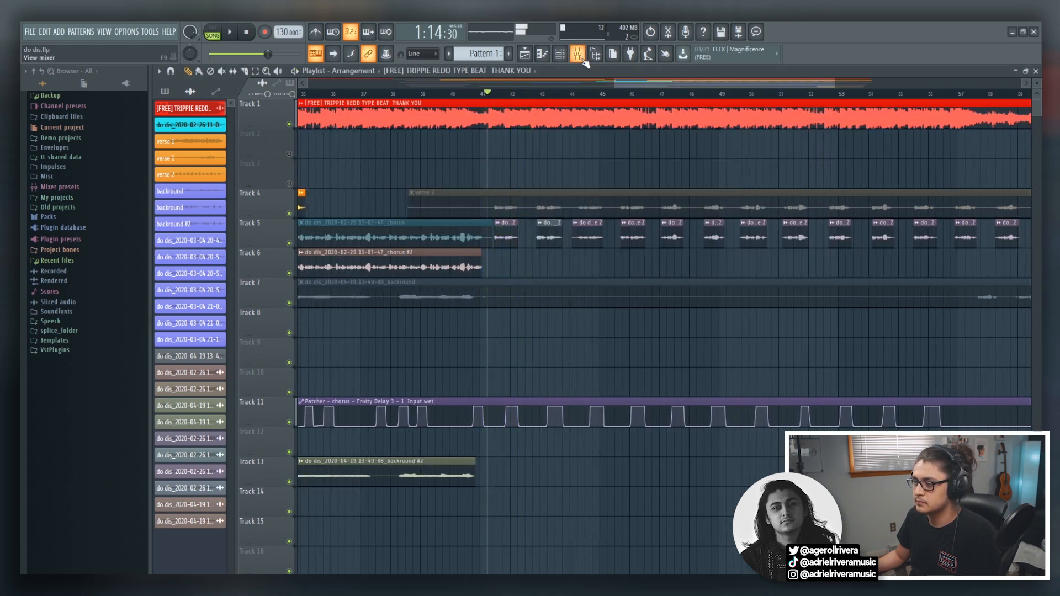
Paste the copied 63% into the Offset of the slot 6 Patcher's Fruity Delay 3 and play the vocals again.
key("F9")
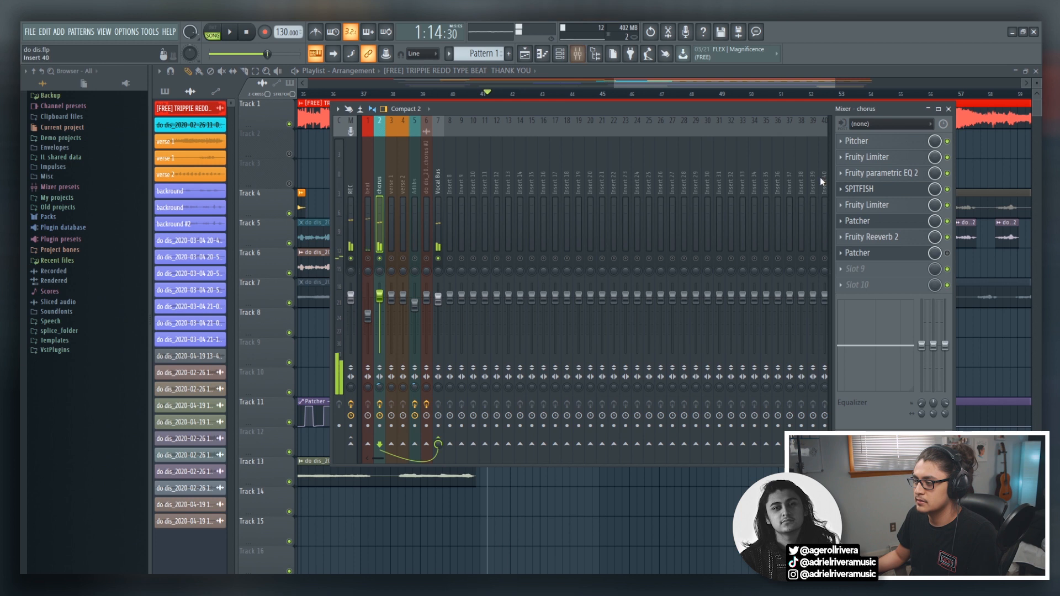
left_click(857, 221)
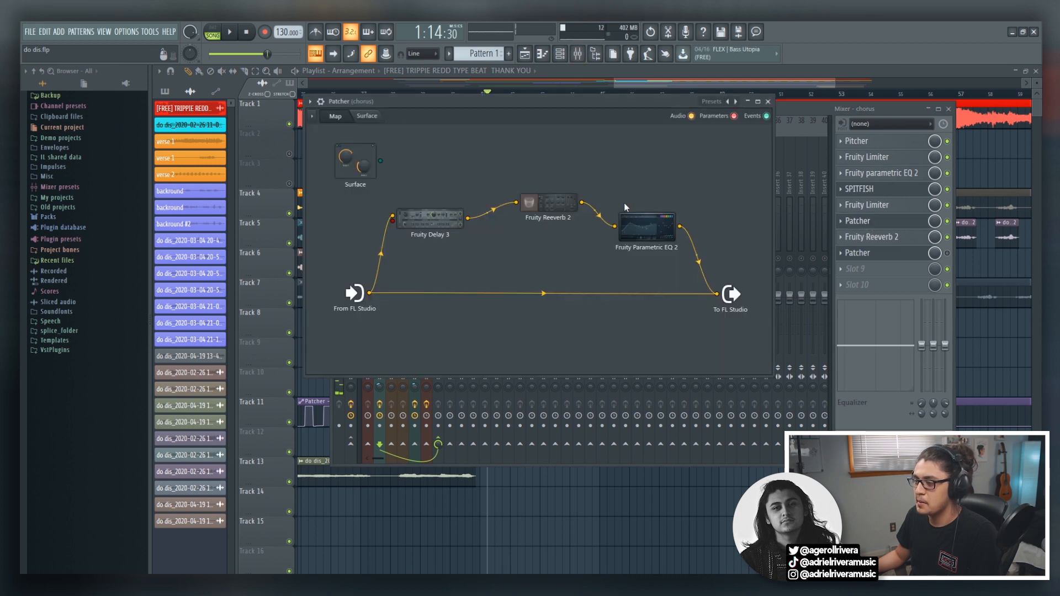
double_click(445, 220)
right_click(527, 179)
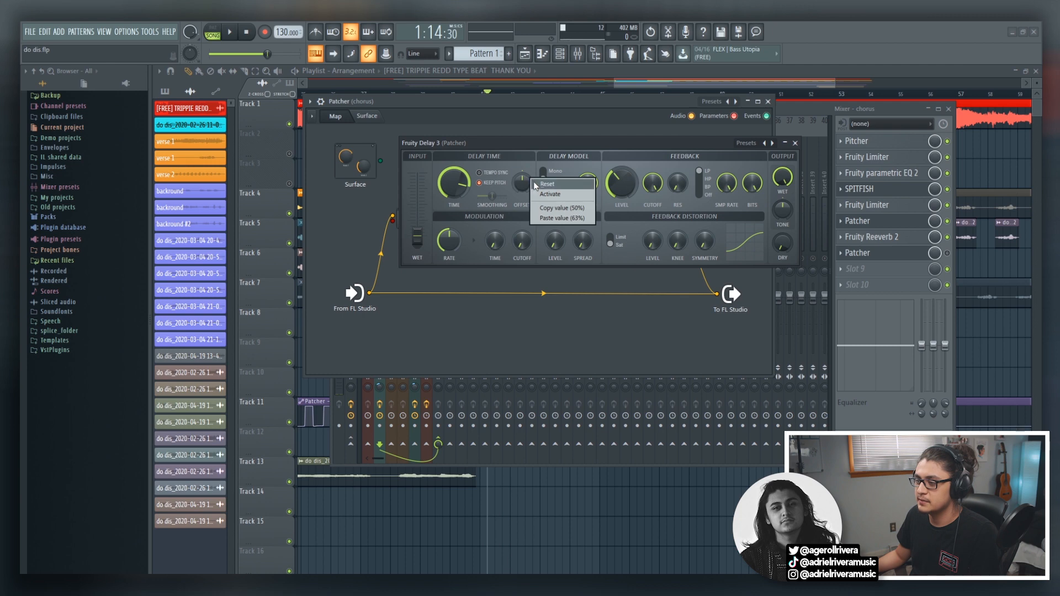
left_click(562, 218)
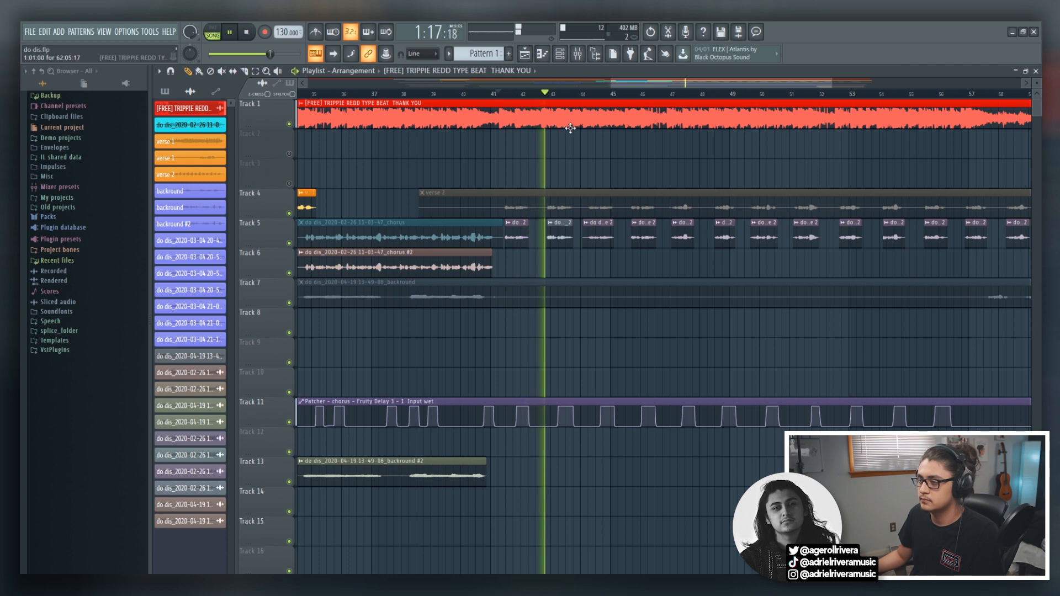
key("space")
Rewire the slot 6 Patcher so Fruity Delay 3 feeds the output directly, bypassing Fruity Reeverb 2 and Fruity Parametric EQ 2, with the dry path kept.
left_click(577, 53)
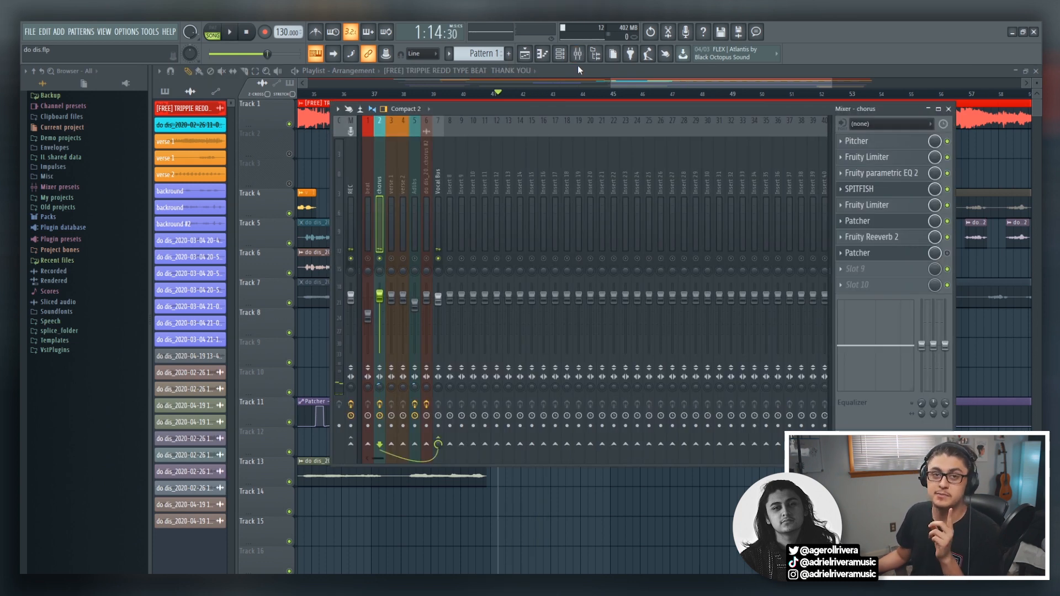
left_click(857, 253)
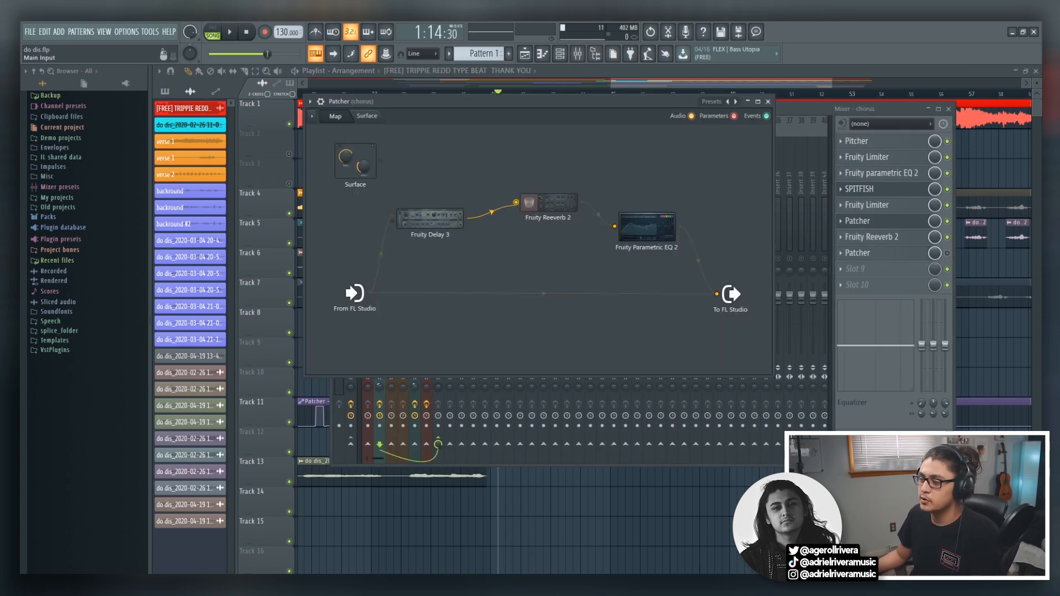
left_click_drag(716, 294, 657, 276)
left_click_drag(369, 293, 717, 294)
left_click_drag(468, 218, 717, 294)
left_click_drag(369, 293, 399, 206)
Move Fruity Reeverb 2 and Fruity Parametric EQ 2 up out of the signal path and open Fruity Delay 3.
left_click_drag(581, 202, 581, 157)
left_click_drag(643, 200, 642, 183)
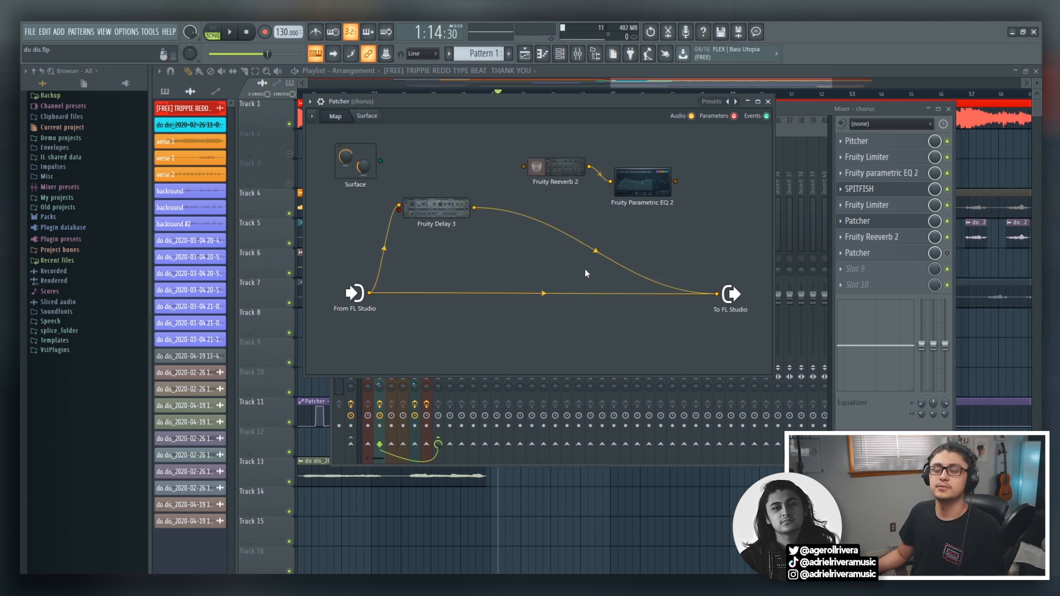
double_click(451, 214)
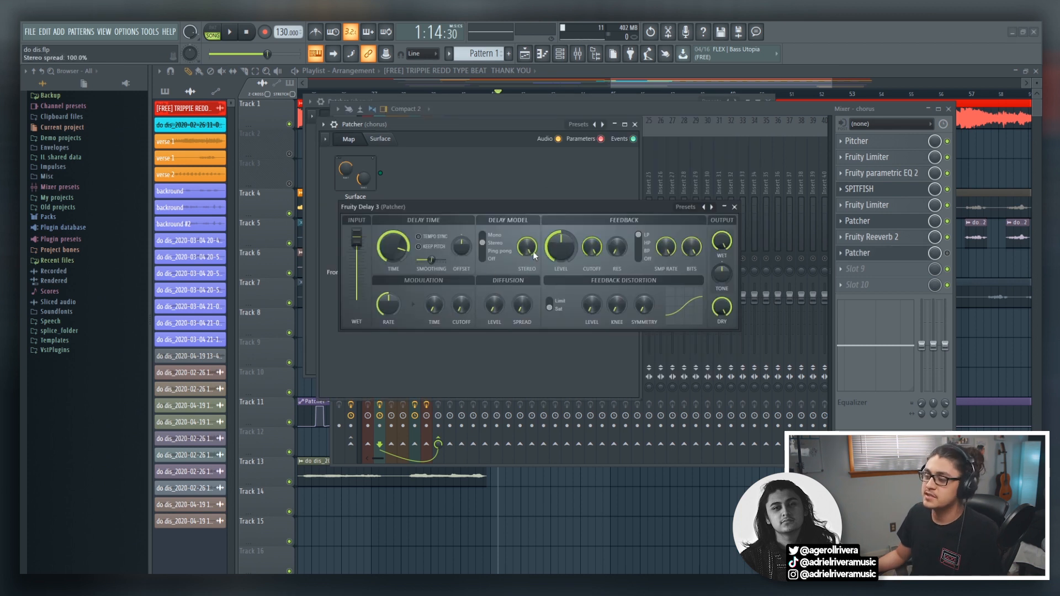
Try Fruity Delay 3's feedback level at low values such as 13.7% and at 125%, and play the vocals.
left_click_drag(560, 247, 581, 174)
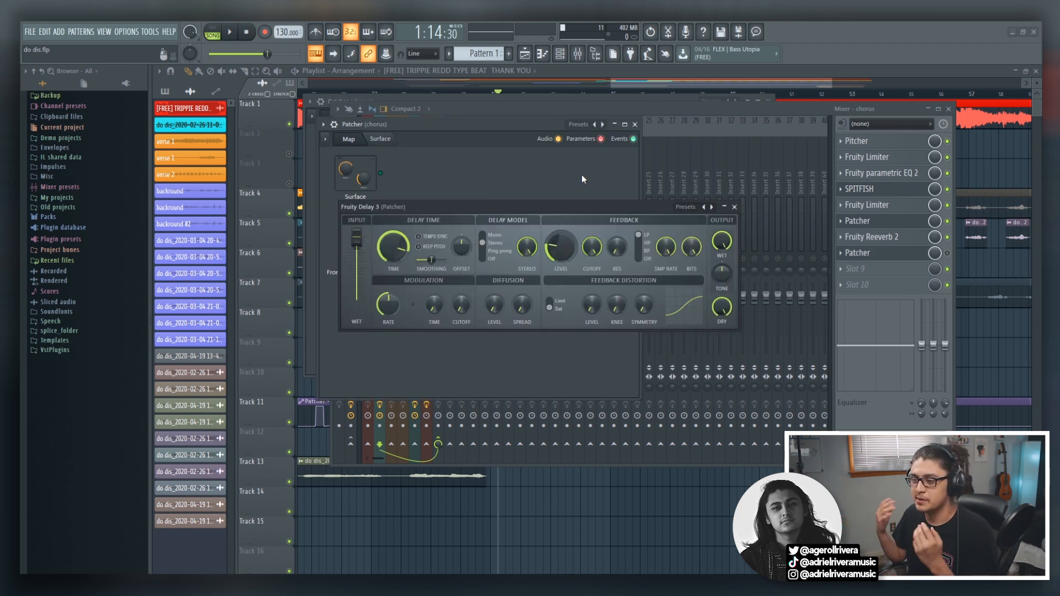
left_click_drag(560, 246, 560, 259)
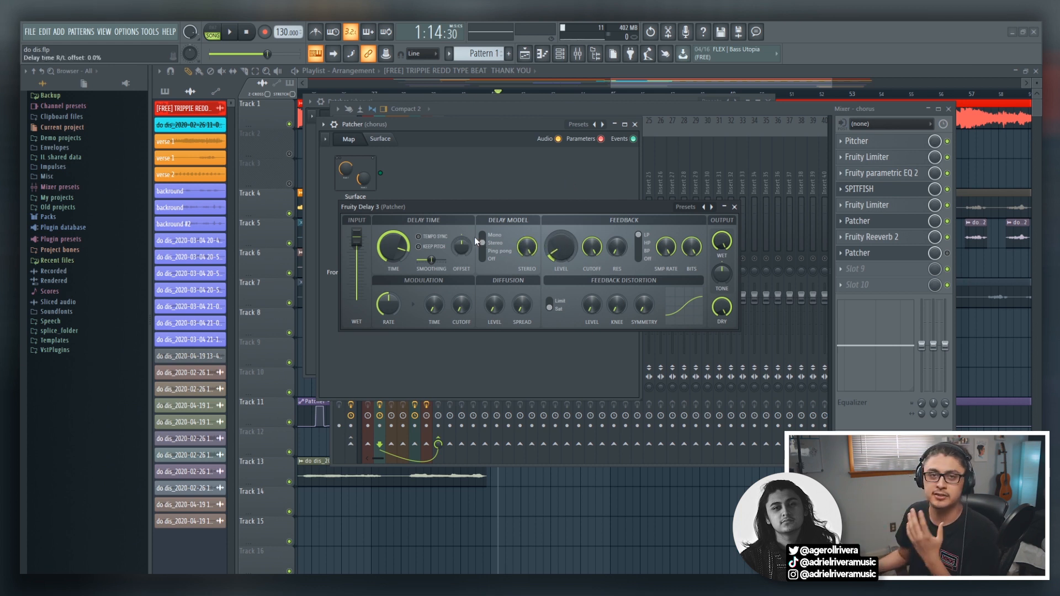
left_click_drag(556, 255, 556, 188)
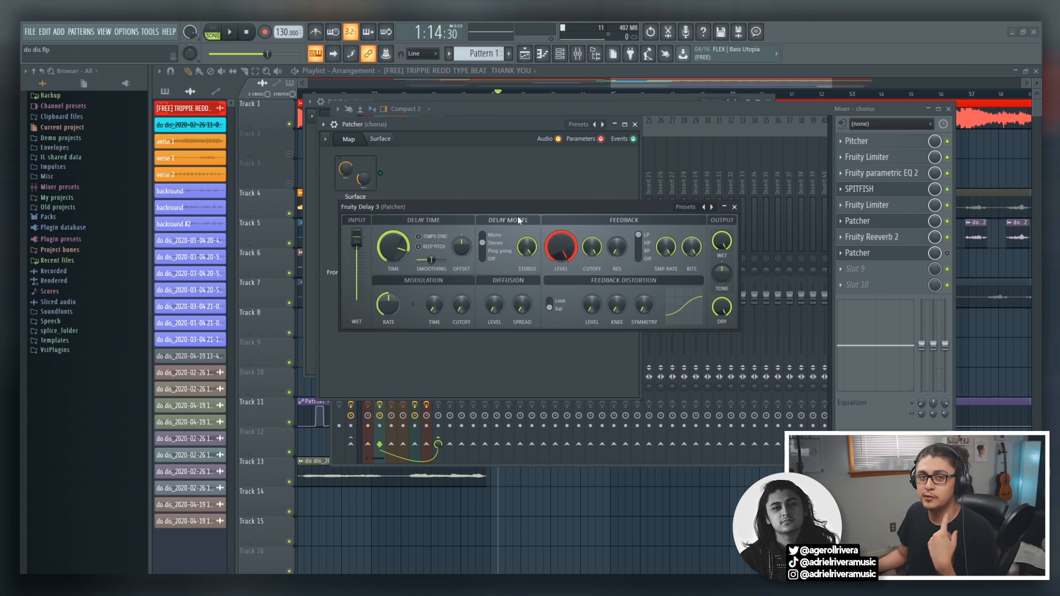
mouse_move(561, 247)
left_mouse_down()
mouse_move(563, 276)
mouse_move(569, 244)
left_mouse_up()
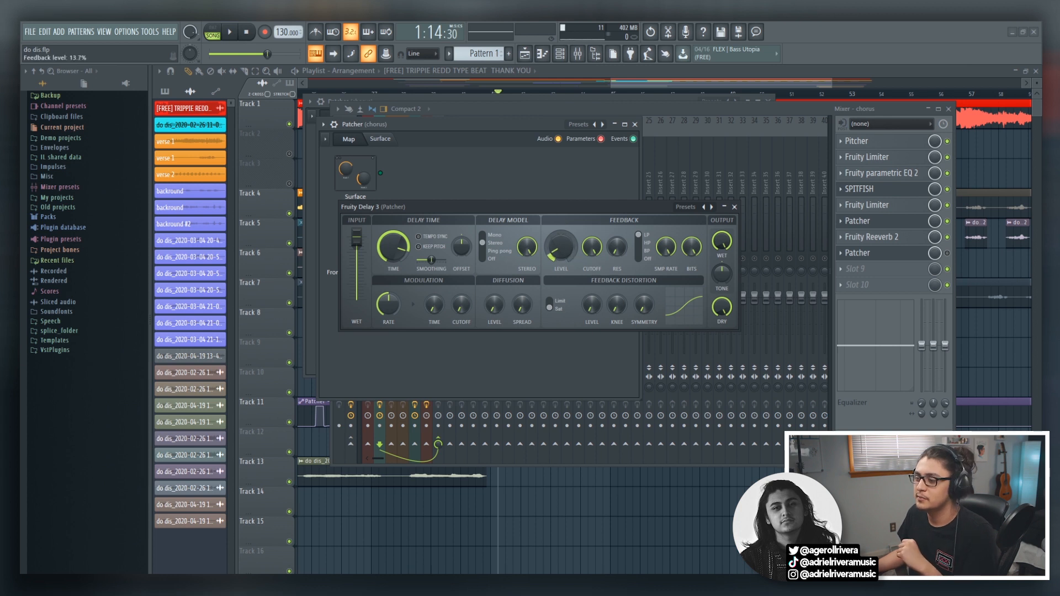
left_click_drag(560, 247, 570, 257)
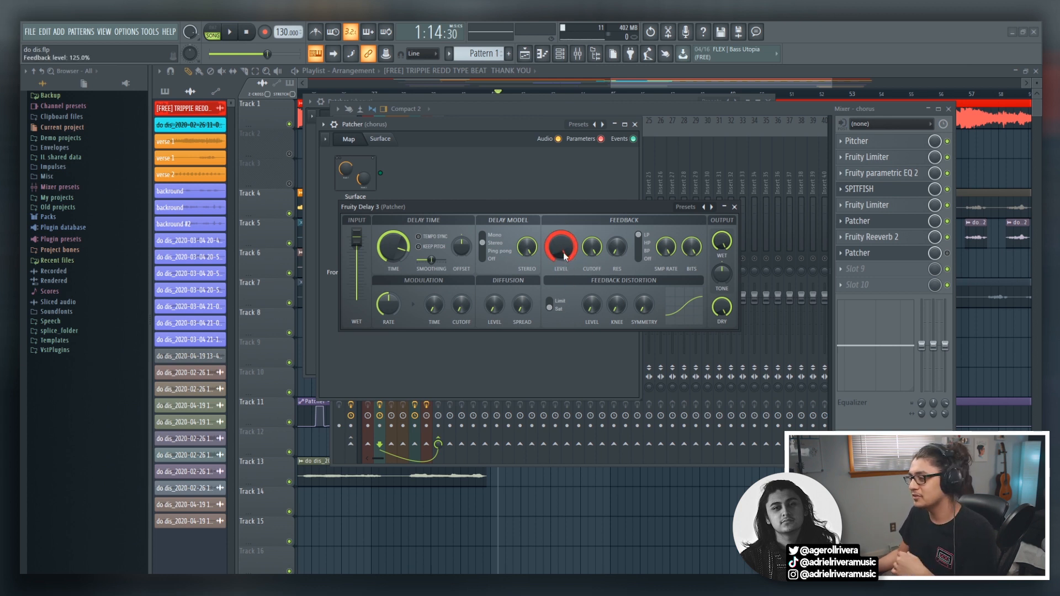
mouse_move(633, 188)
left_mouse_down()
mouse_move(624, 214)
mouse_move(618, 199)
left_mouse_up()
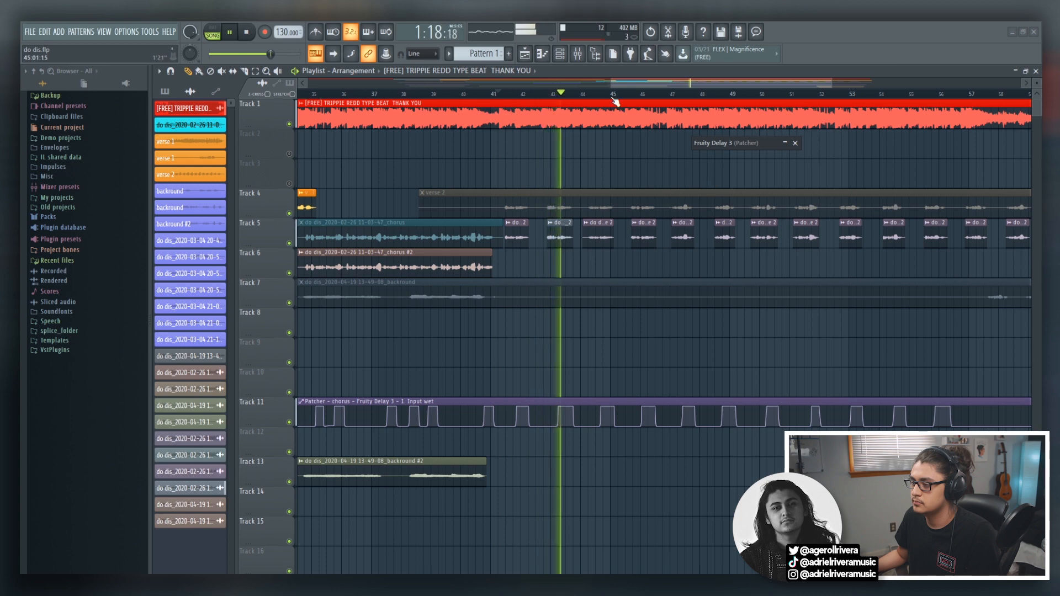
key("space")
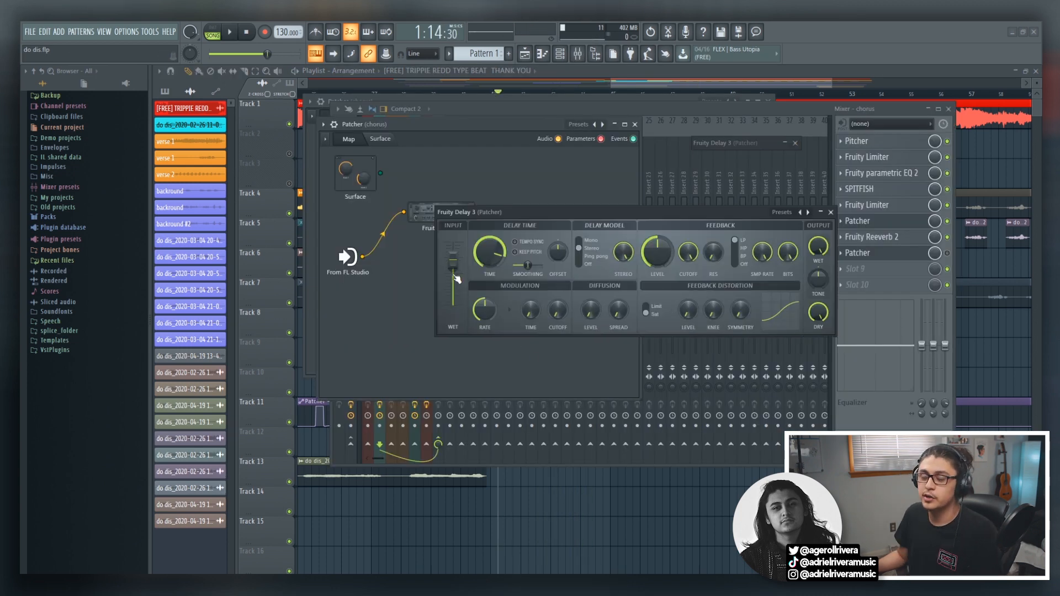
Set both the input wet and the output dry of the simple Patcher's Fruity Delay 3 to 0%.
left_click_drag(458, 265, 453, 300)
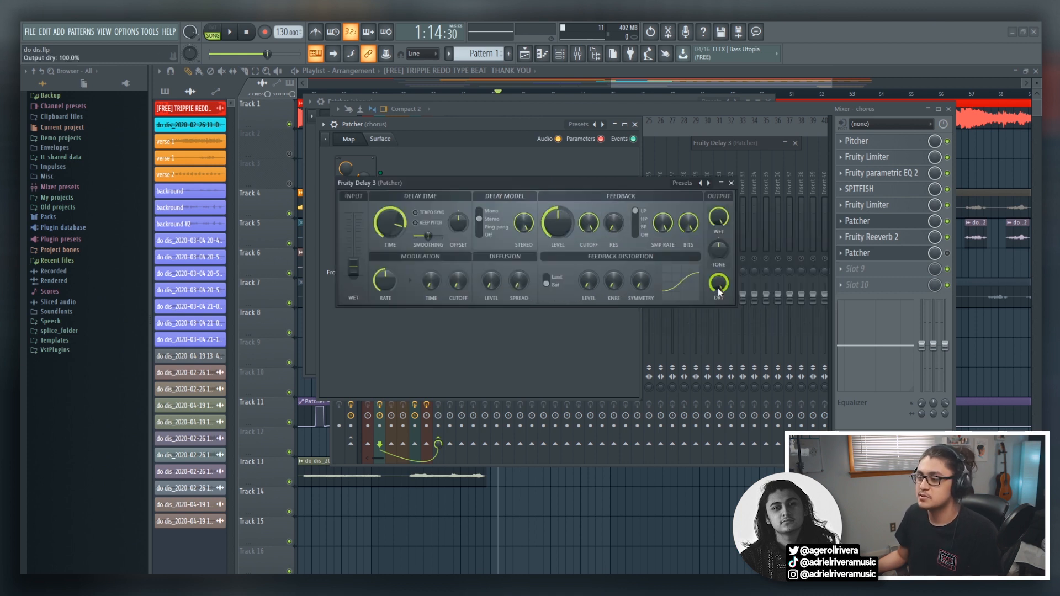
left_click_drag(717, 283, 717, 293)
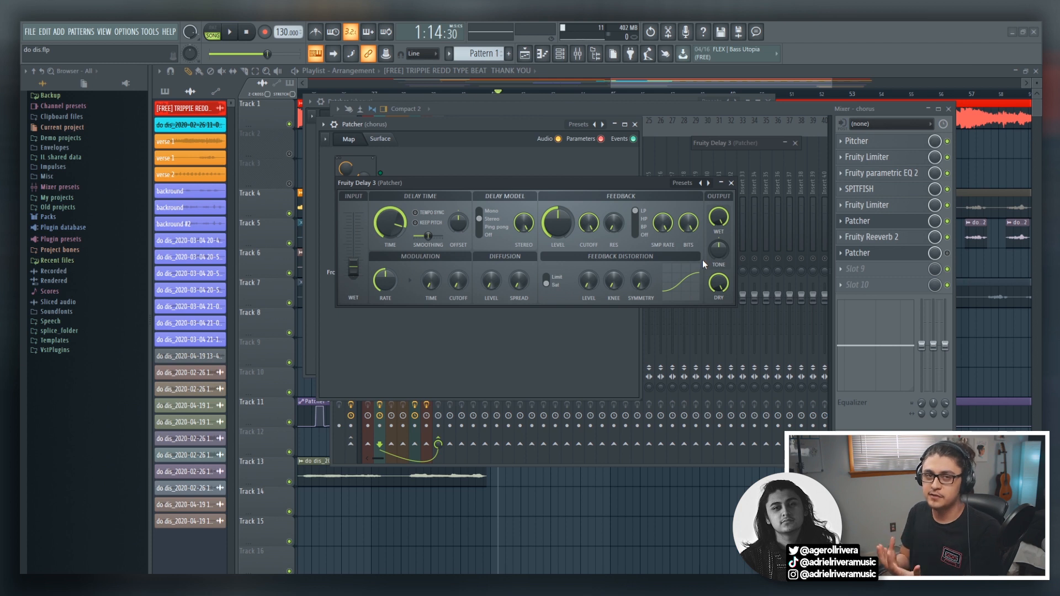
left_click_drag(719, 285, 718, 345)
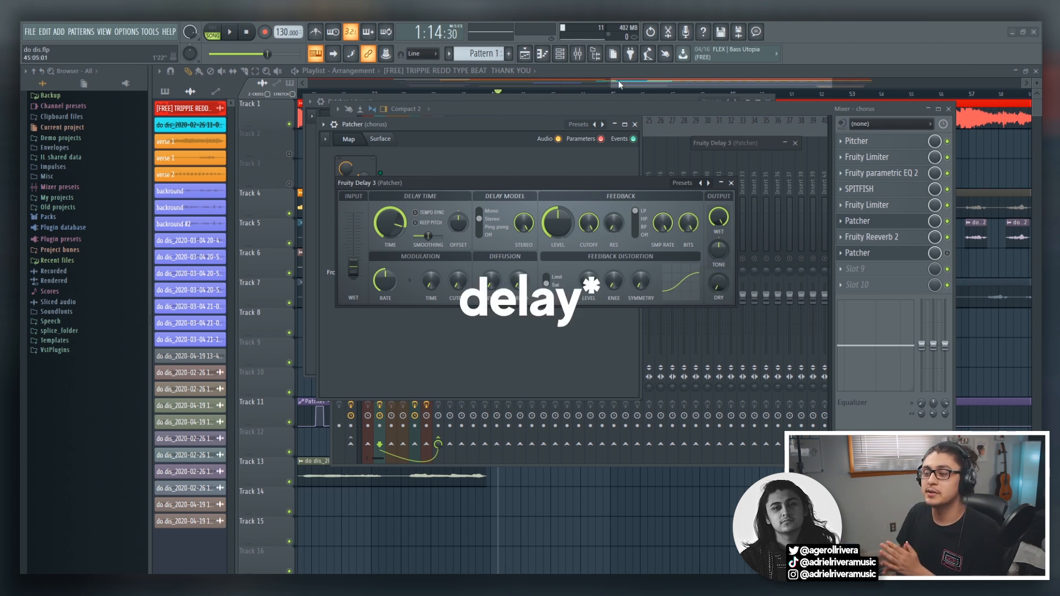
Activate the Input wet parameter of Fruity Delay 3 in the Patcher map and create an automation clip for it.
mouse_move(353, 269)
left_mouse_down()
mouse_move(353, 220)
mouse_move(353, 272)
left_mouse_up()
right_click(387, 265)
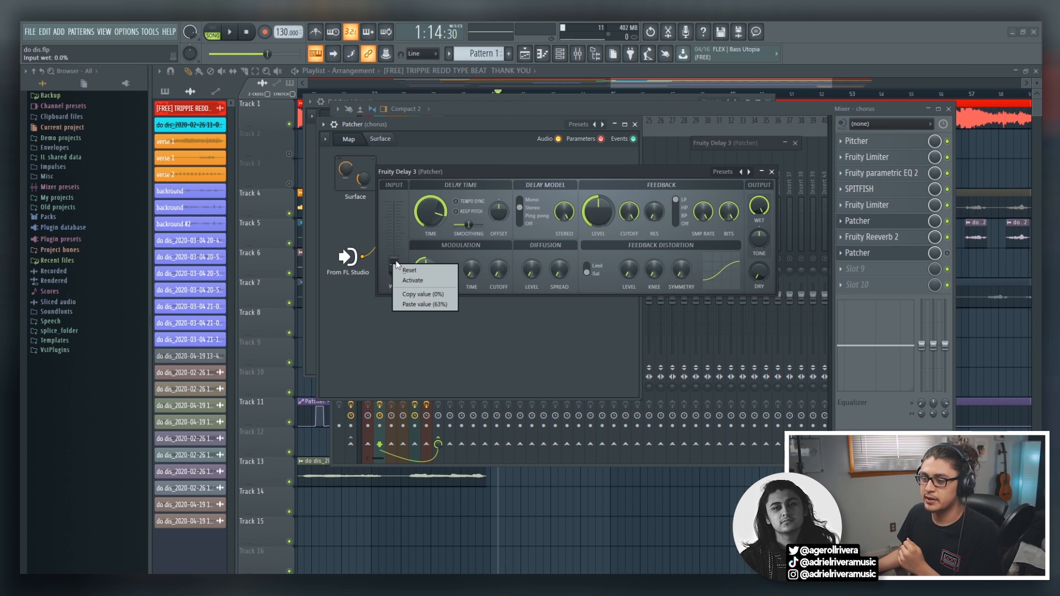
left_click(419, 282)
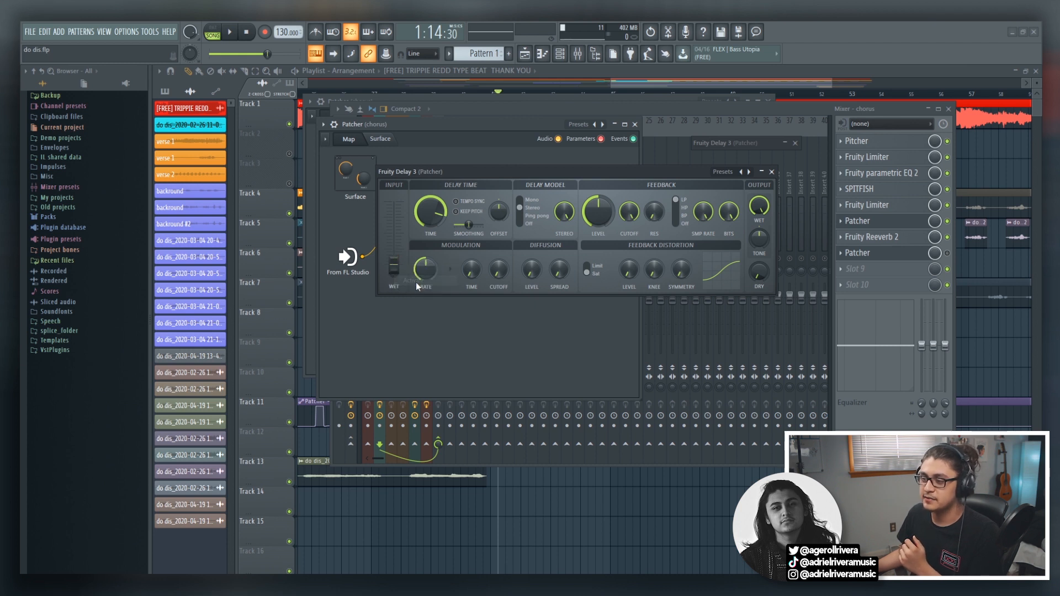
left_click(772, 172)
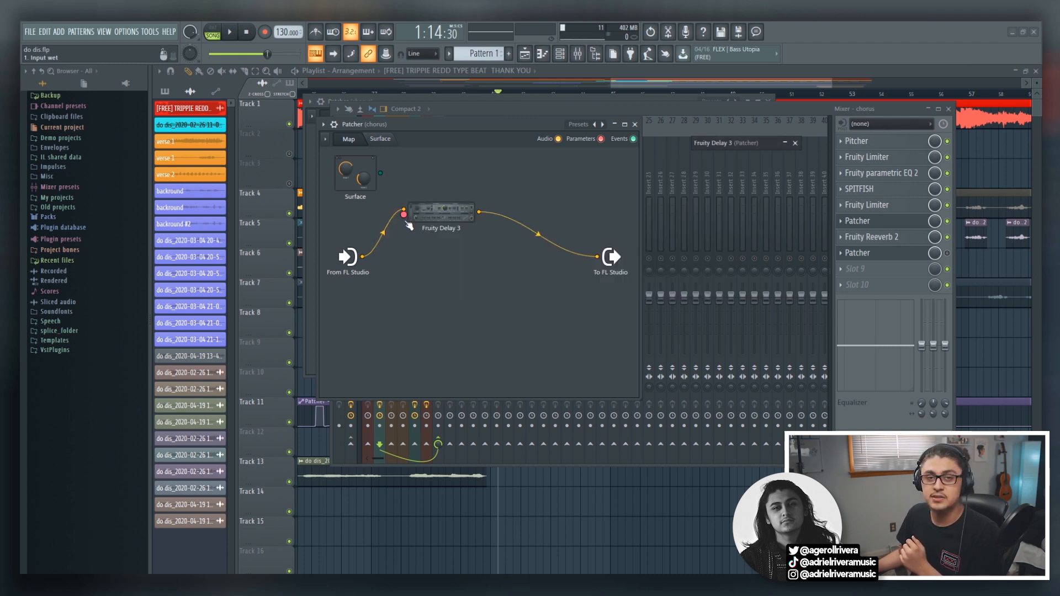
right_click(404, 215)
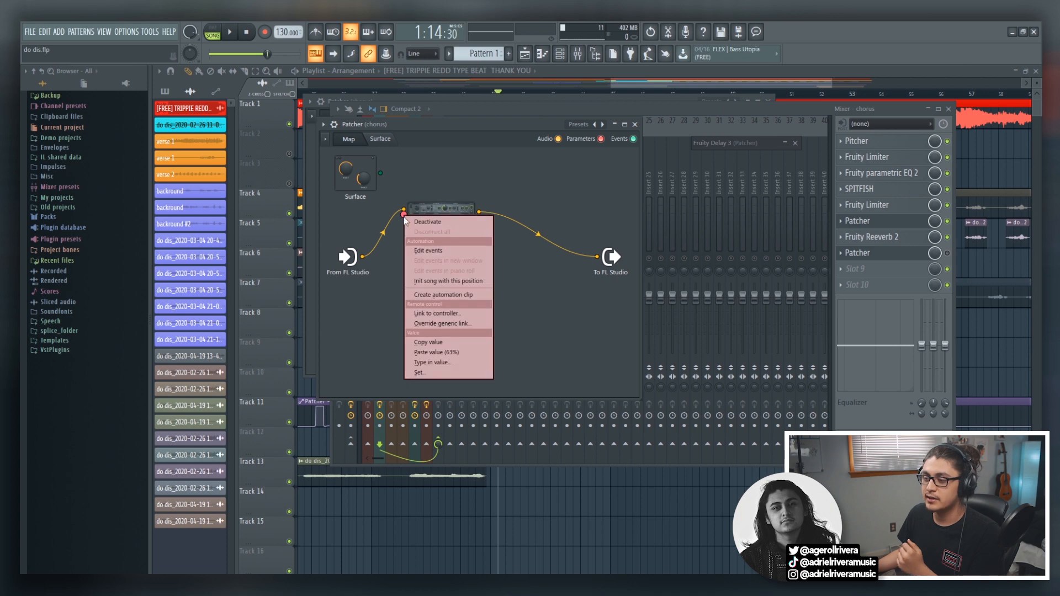
left_click(441, 295)
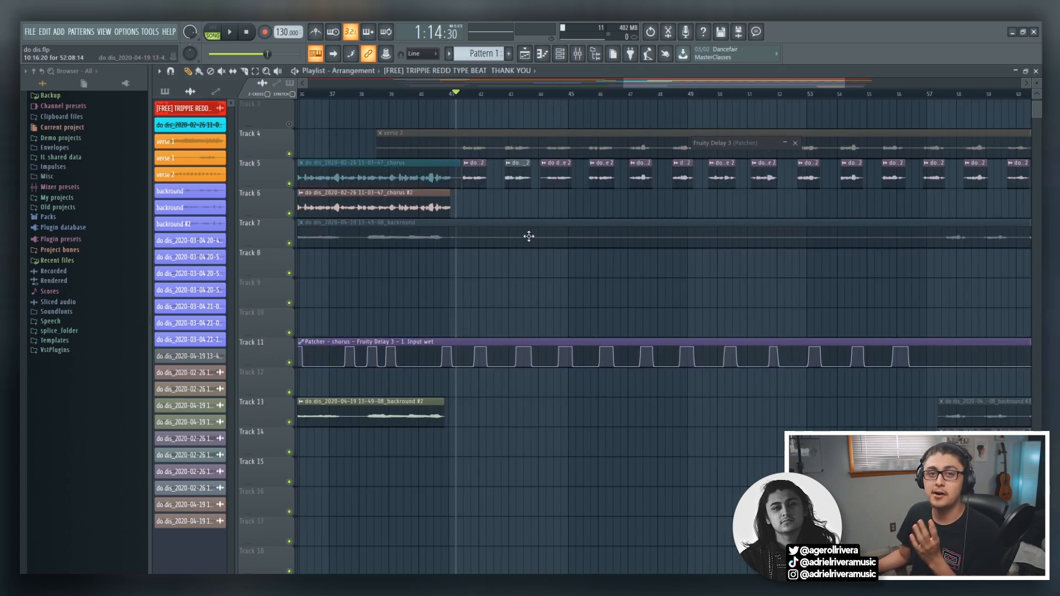
Select the Input wet automation clip on track 11 and play the vocals from the middle of bar 41.
left_click(508, 340)
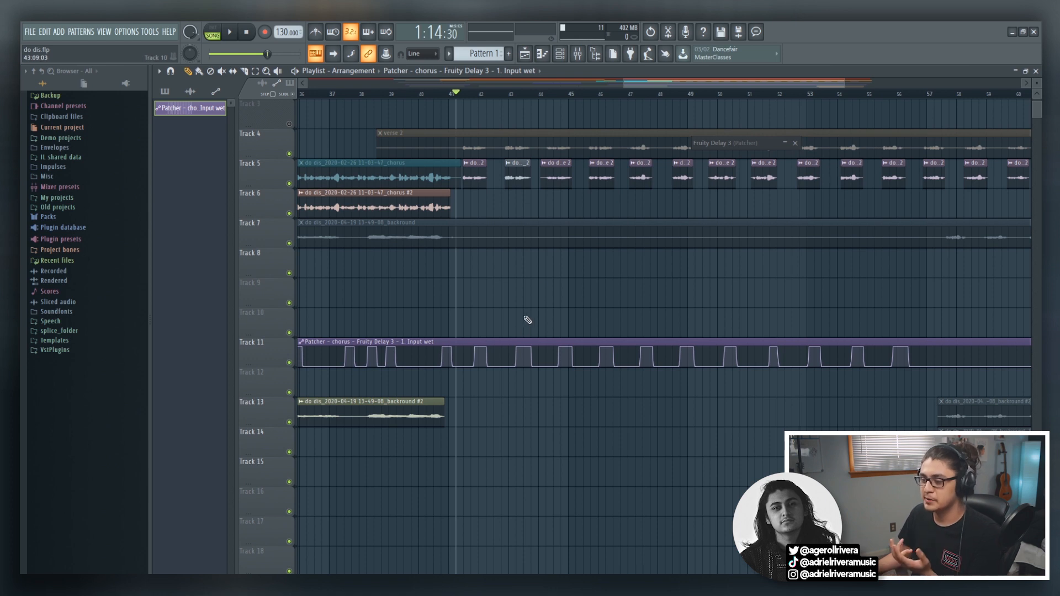
scroll(527, 319, "left", 3)
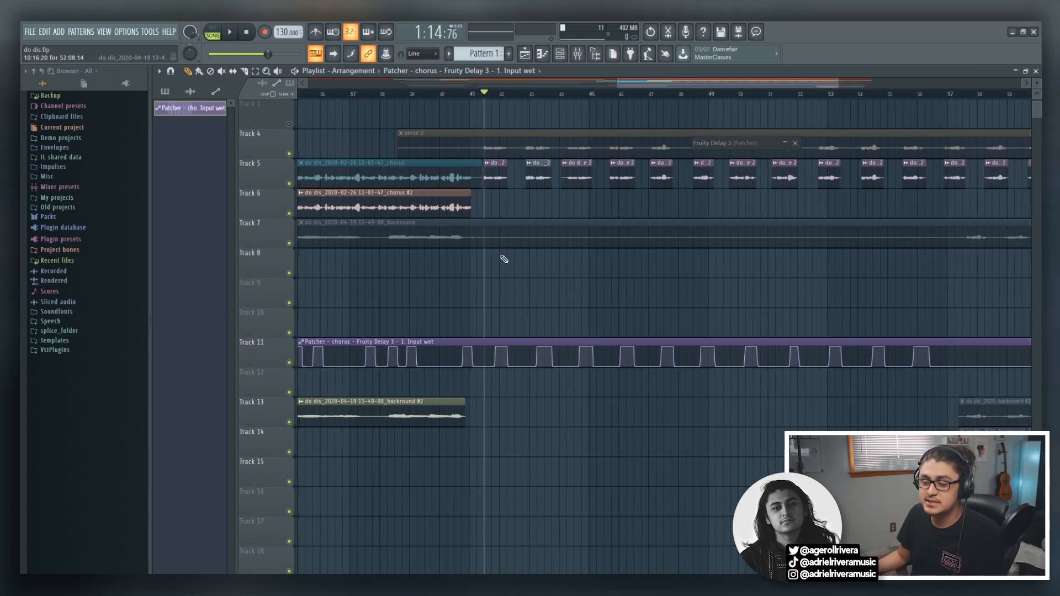
scroll(528, 295, "up", 4)
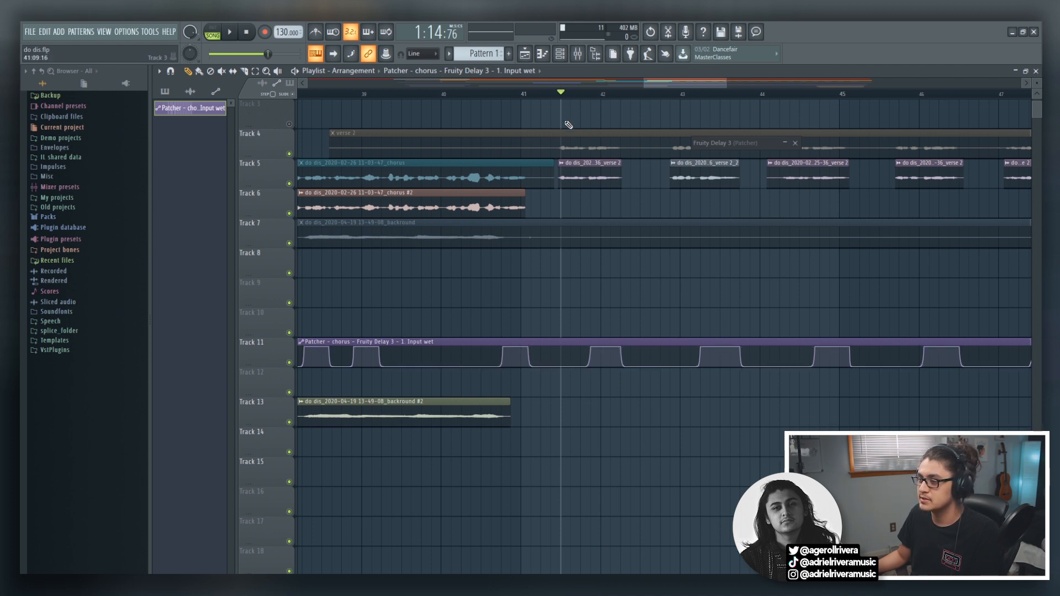
key("space")
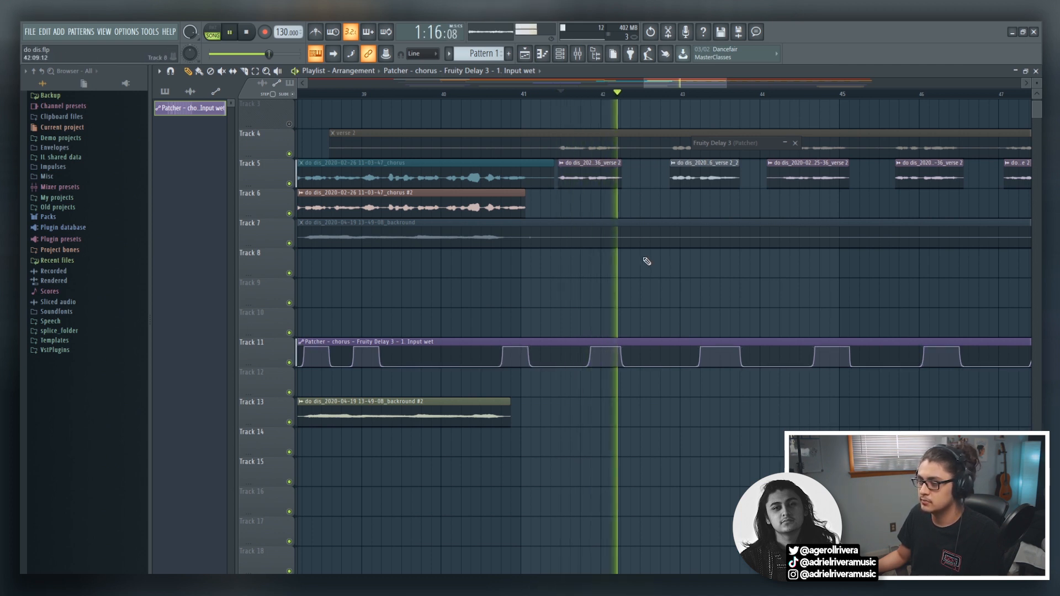
key("space")
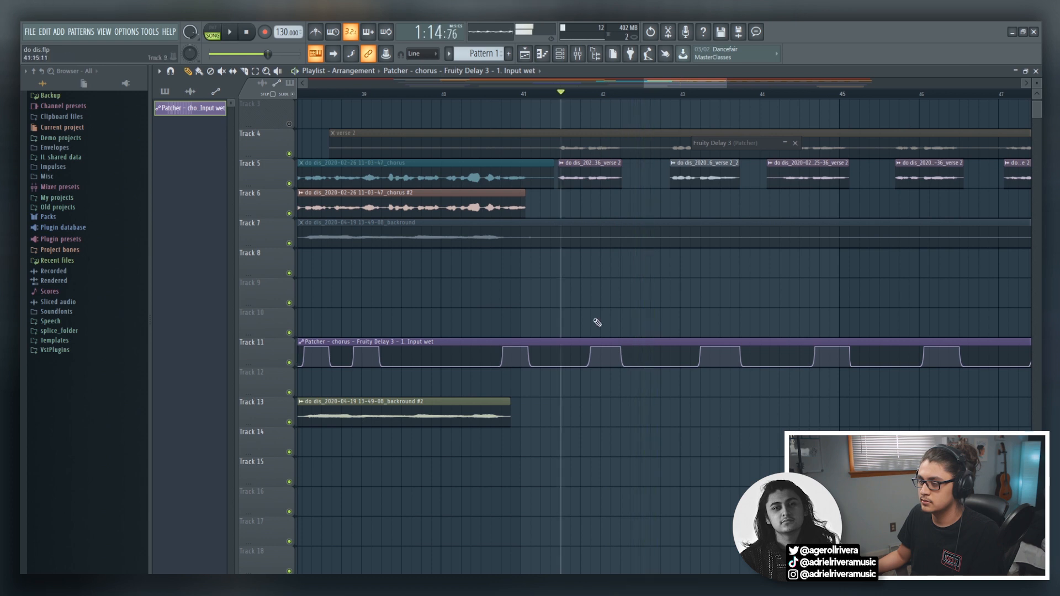
Add an automation point in the middle of bar 41 and raise the clip to full level up to the existing throw, and play it.
right_click(559, 362)
left_click_drag(559, 358, 560, 333)
left_click_drag(586, 366, 589, 317)
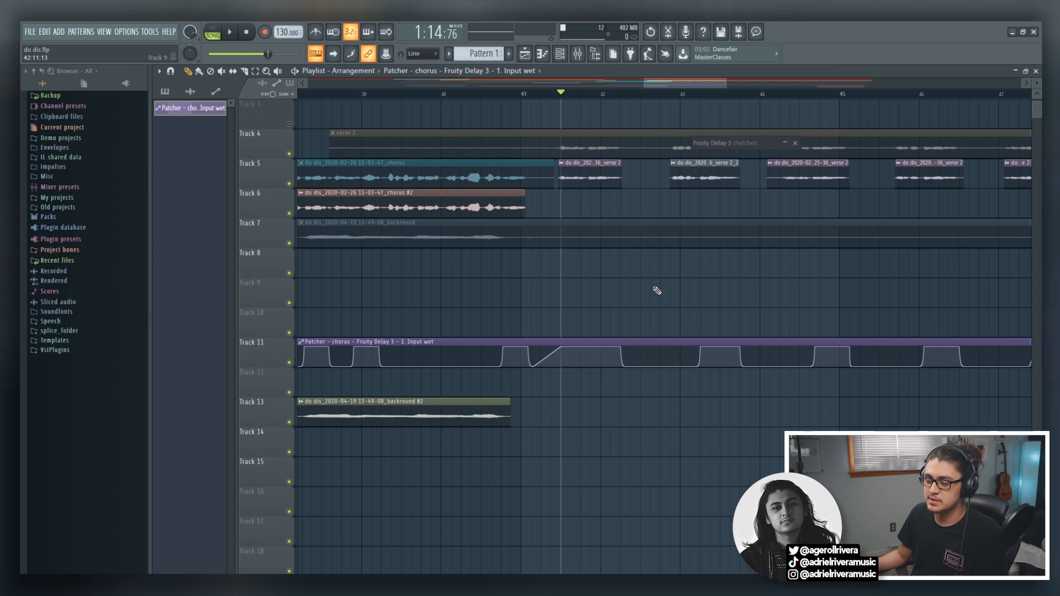
key("space")
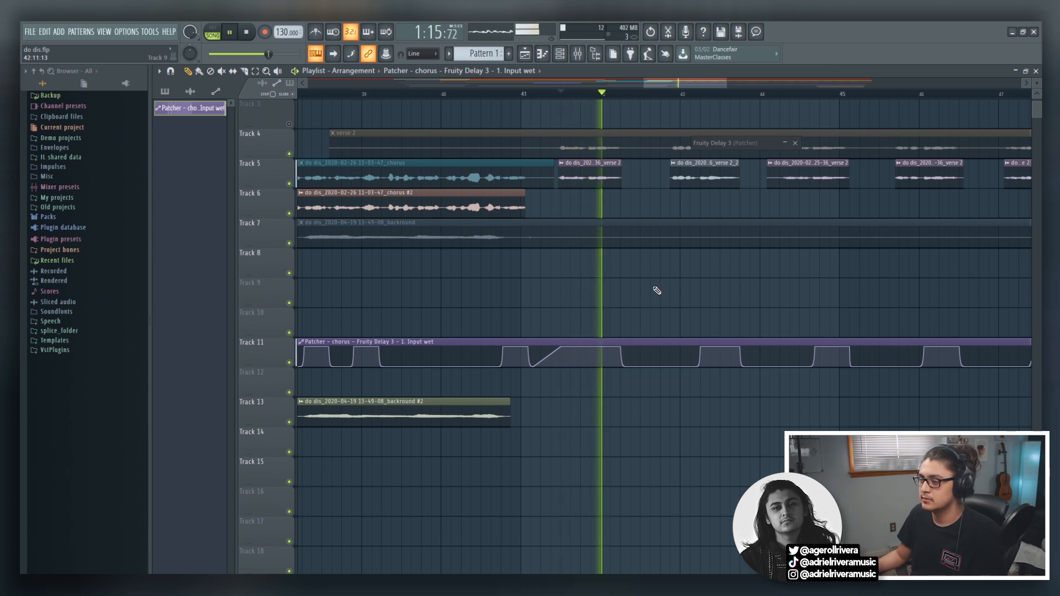
key("space")
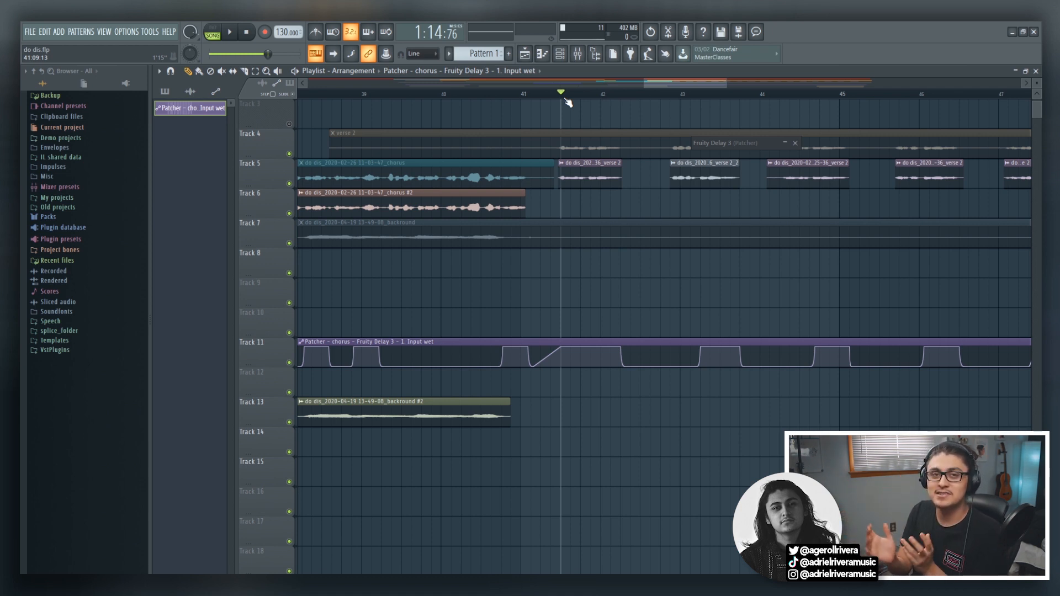
Undo the automation point edits in bar 41 and play the vocals with the original throw.
key("ctrl+z")
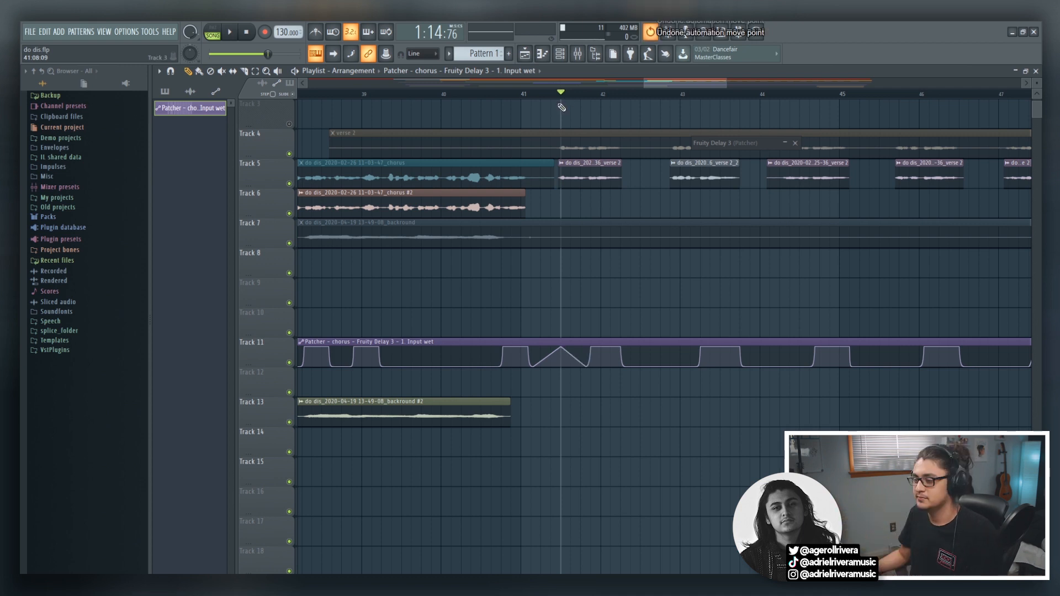
key("space")
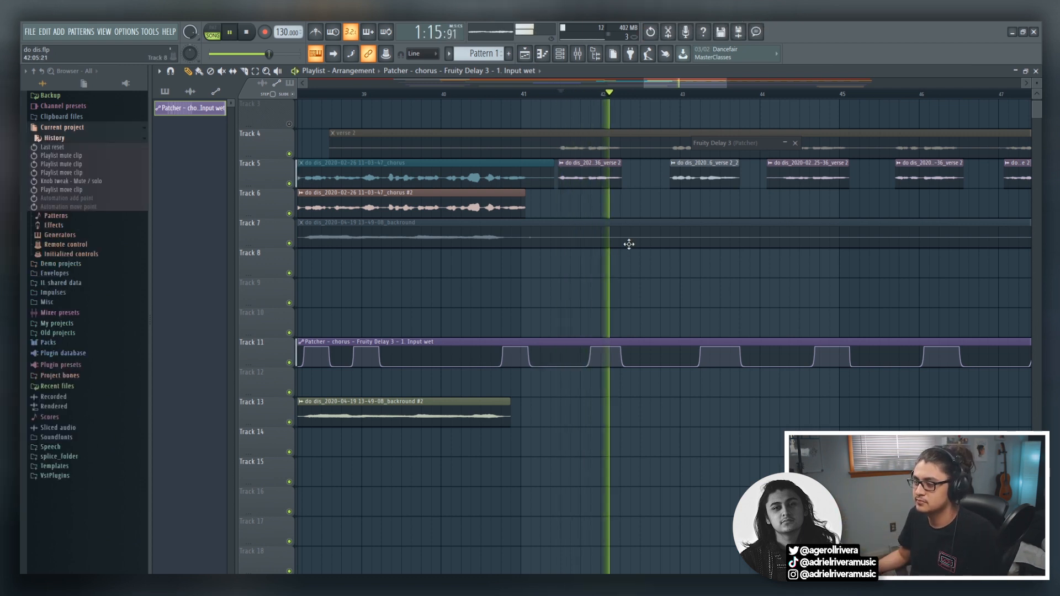
key("space")
Try making the Input wet automation's rise near the end of bar 41 vertical, and play from just before it.
left_click_drag(726, 81, 690, 86)
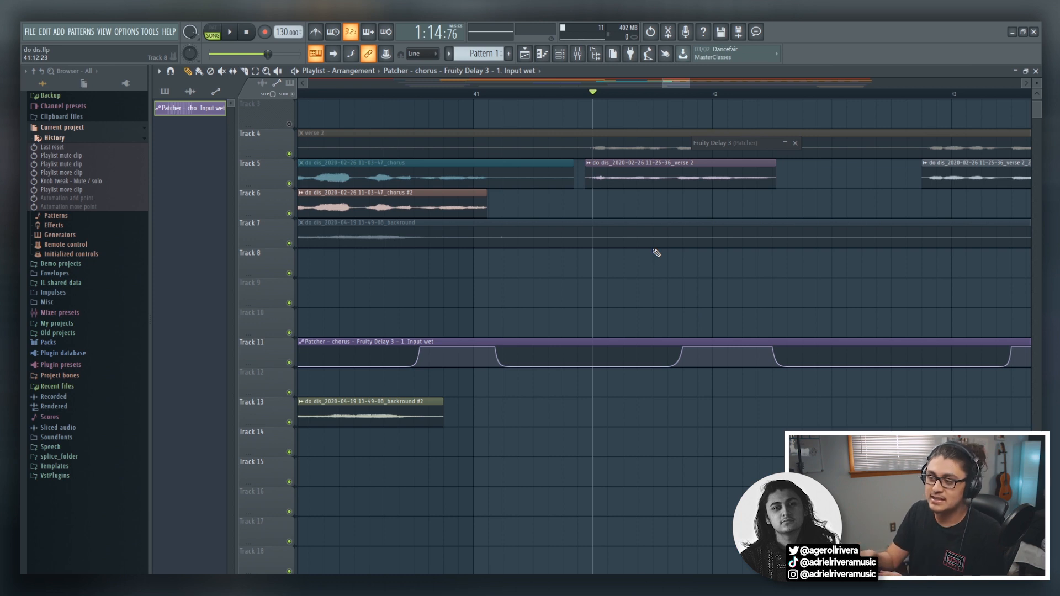
right_click(675, 362)
mouse_move(682, 347)
left_mouse_down()
mouse_move(668, 348)
mouse_move(683, 366)
left_mouse_up()
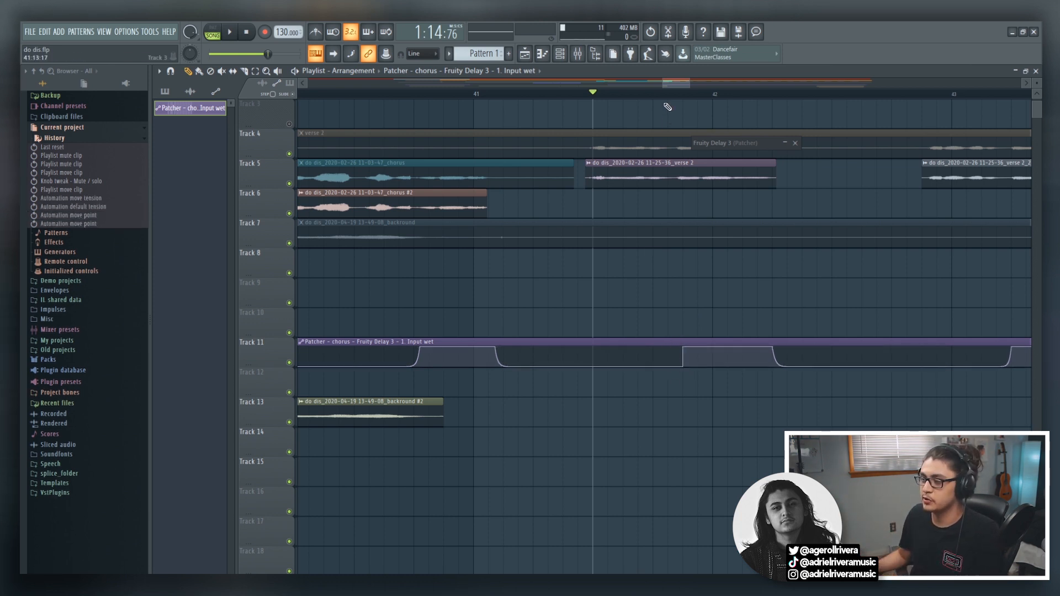
left_click(661, 95)
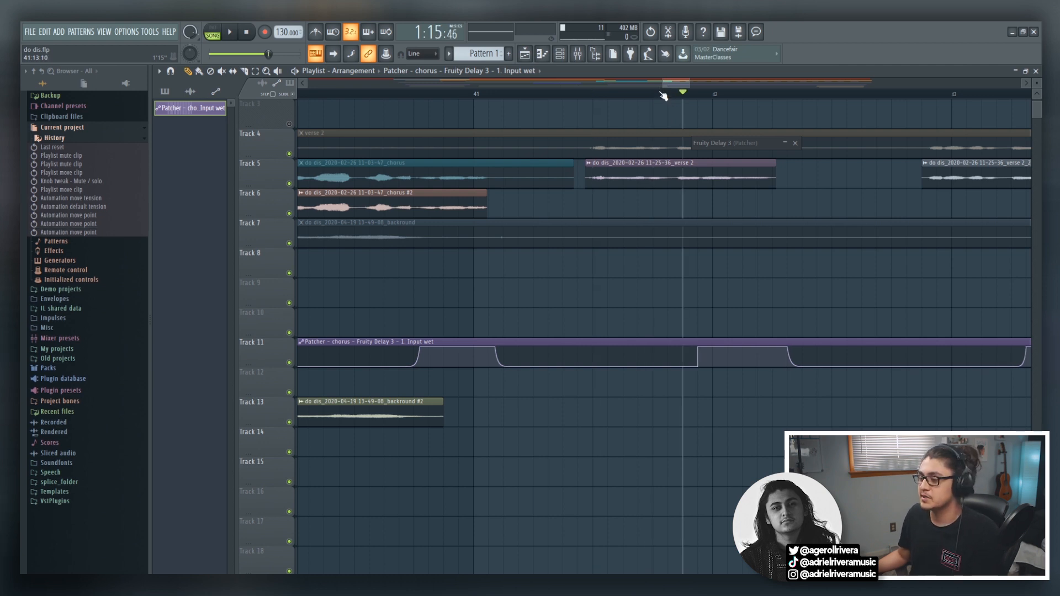
key("space")
key("space")
Try moving the rise's lower point earlier to make a gradual ramp into the throw, and play from just before it.
left_click(668, 94)
left_click(795, 143)
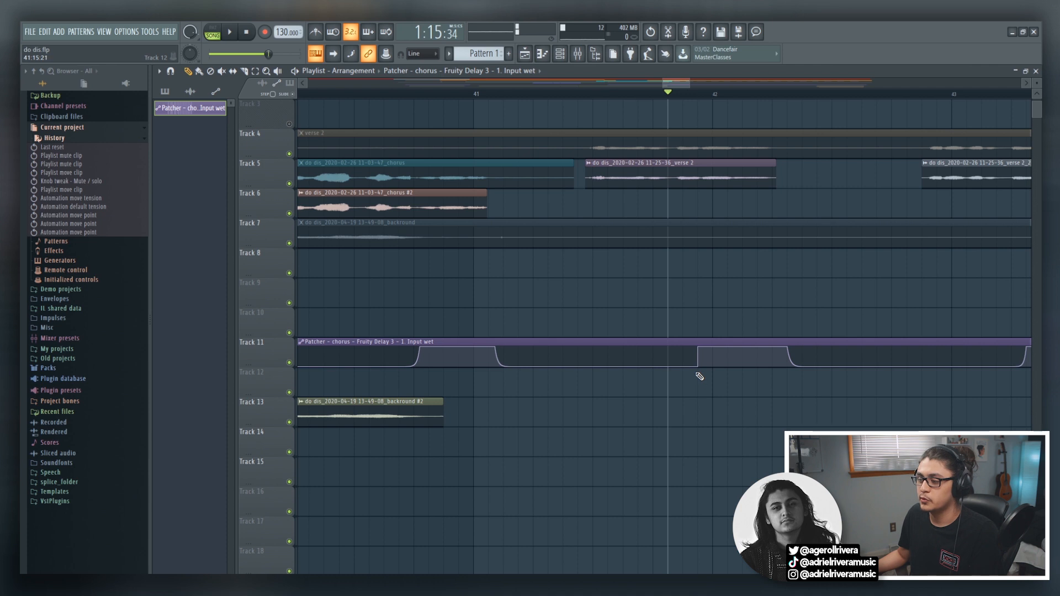
left_click_drag(698, 364, 691, 368)
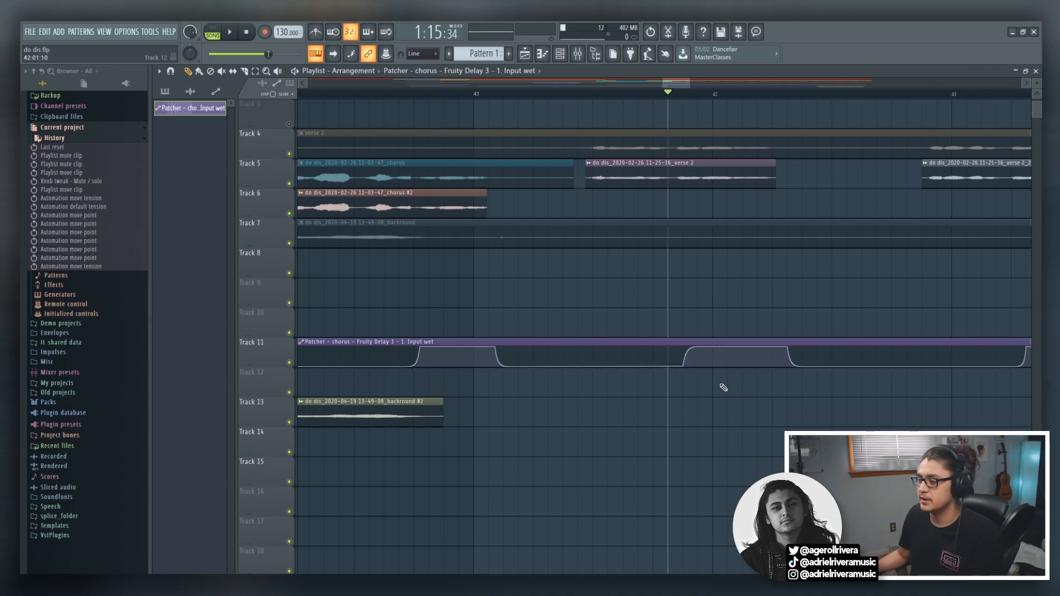
key("space")
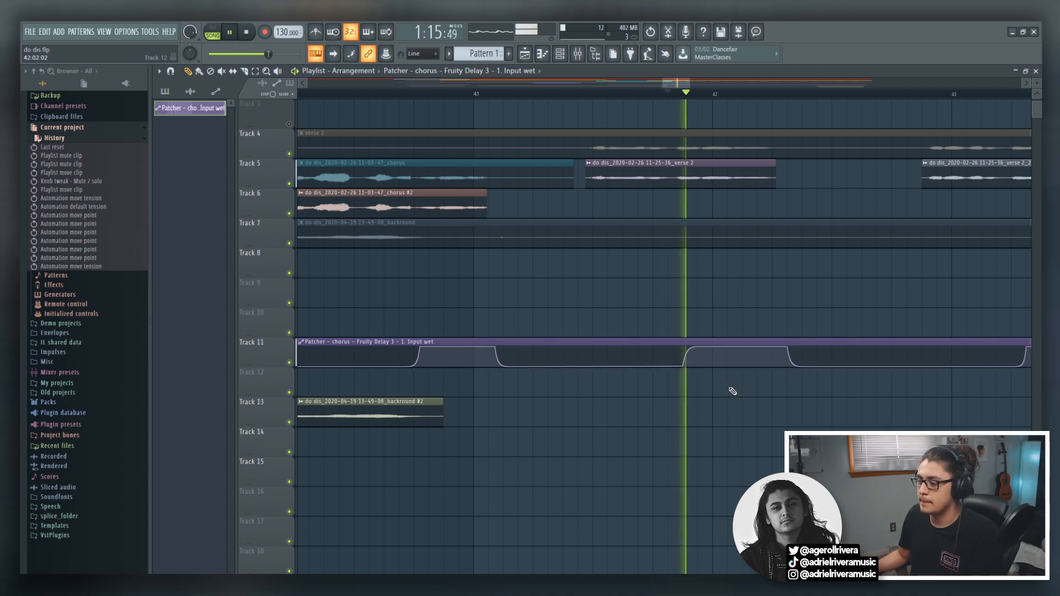
key("space")
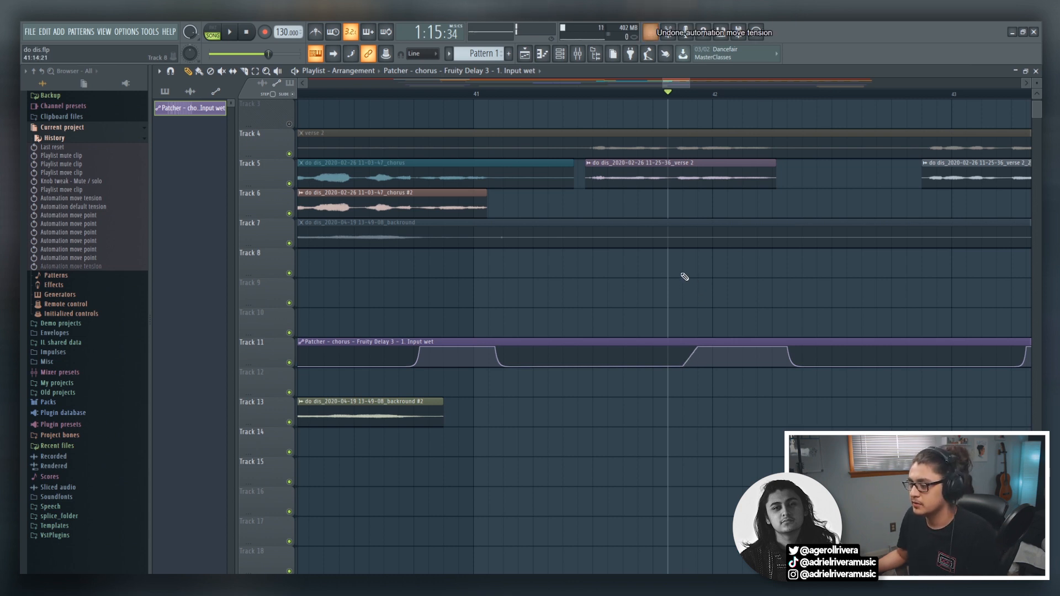
Open the chorus track's Patcher that keeps the dry path, and bring up its Fruity Delay 3 settings.
key("F9")
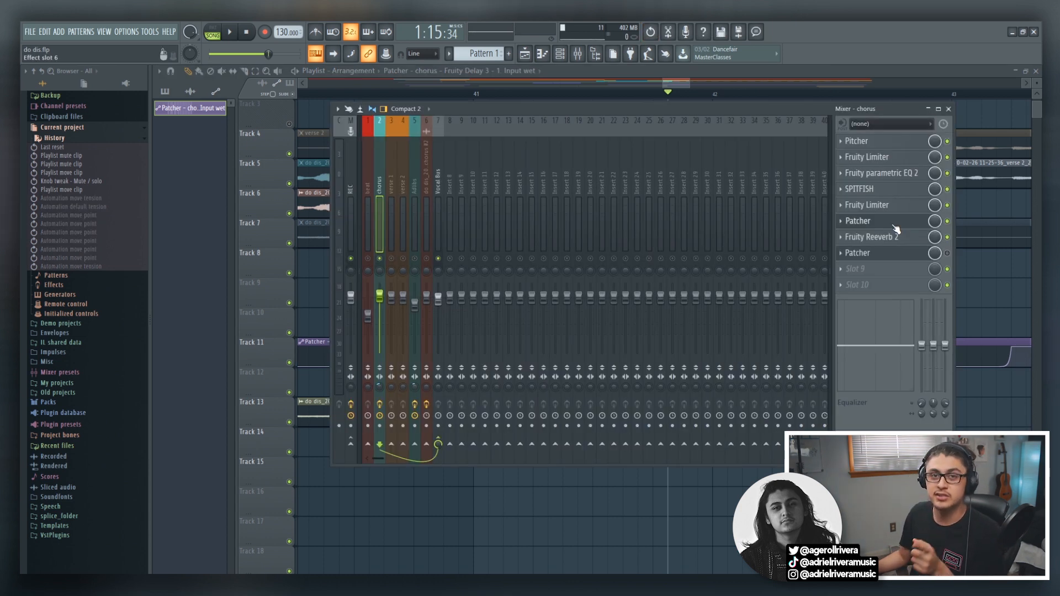
left_click(893, 223)
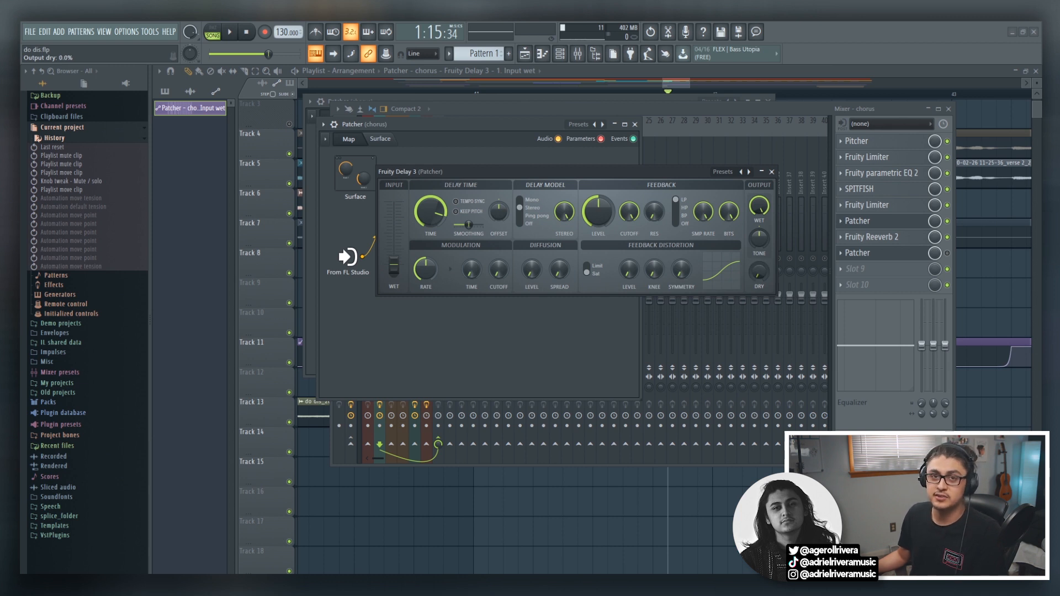
left_click(771, 172)
left_click_drag(436, 220, 454, 205)
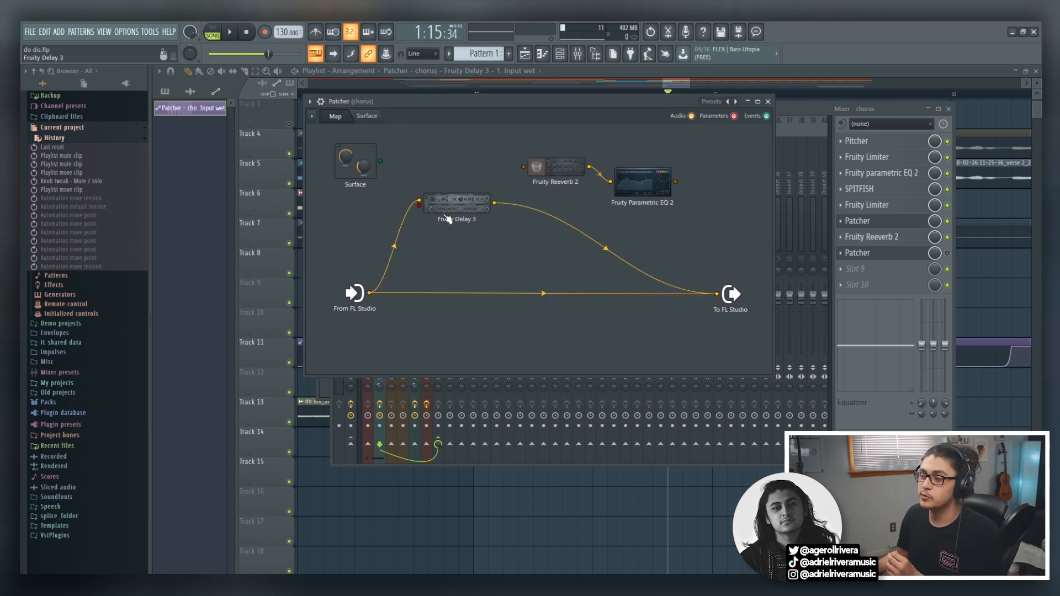
left_click(452, 214)
left_click_drag(900, 148, 657, 149)
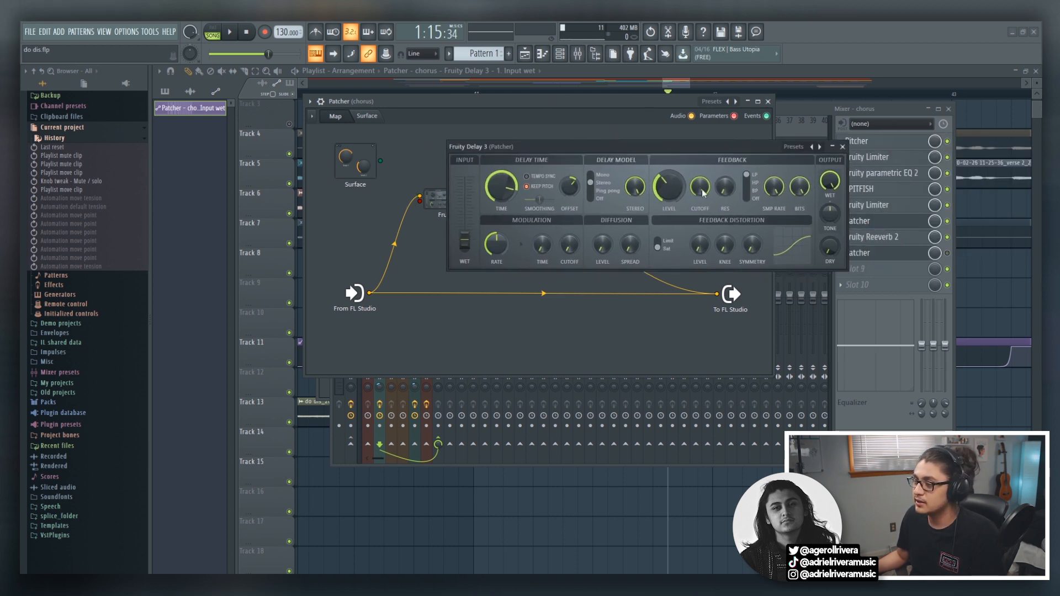
Disconnect and restore the dry path from From FL Studio to To FL Studio in Patcher, and recheck Fruity Delay 3's settings.
left_click(842, 147)
left_click_drag(716, 296, 532, 286)
left_click_drag(369, 293, 715, 294)
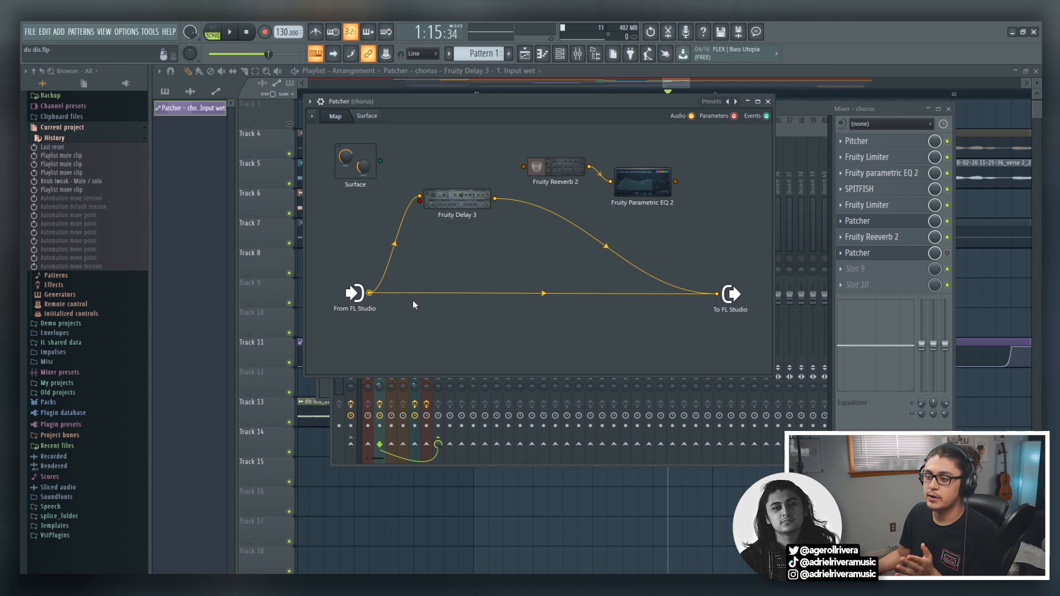
left_click(444, 209)
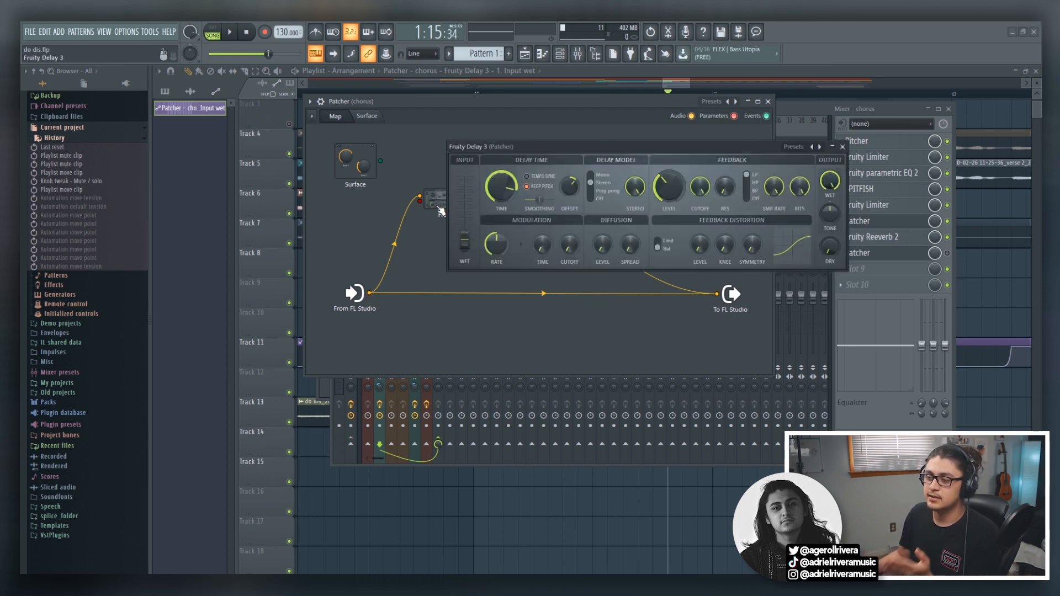
left_click(440, 212)
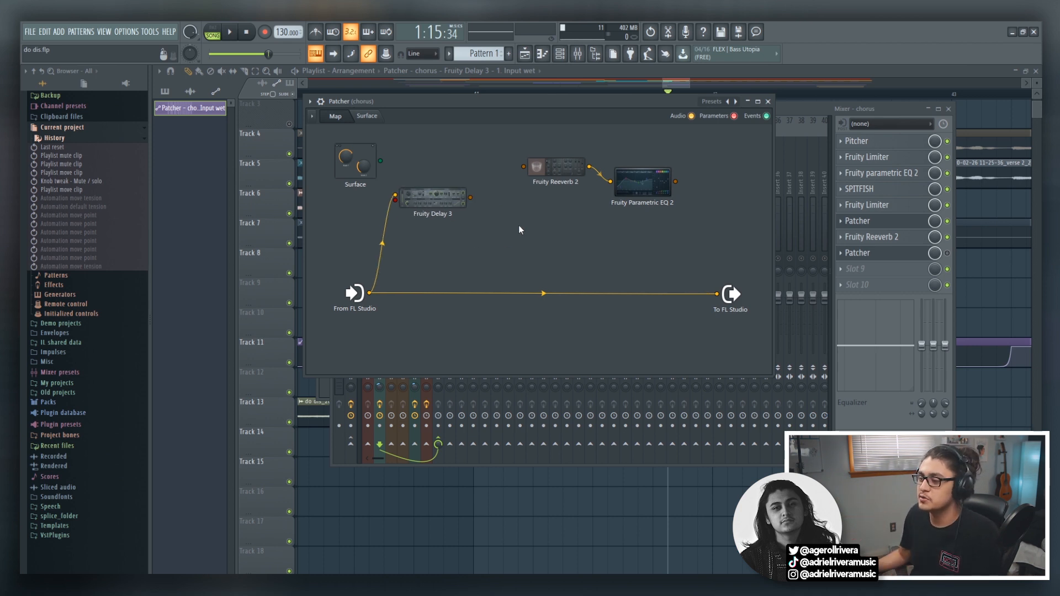
right_click(518, 229)
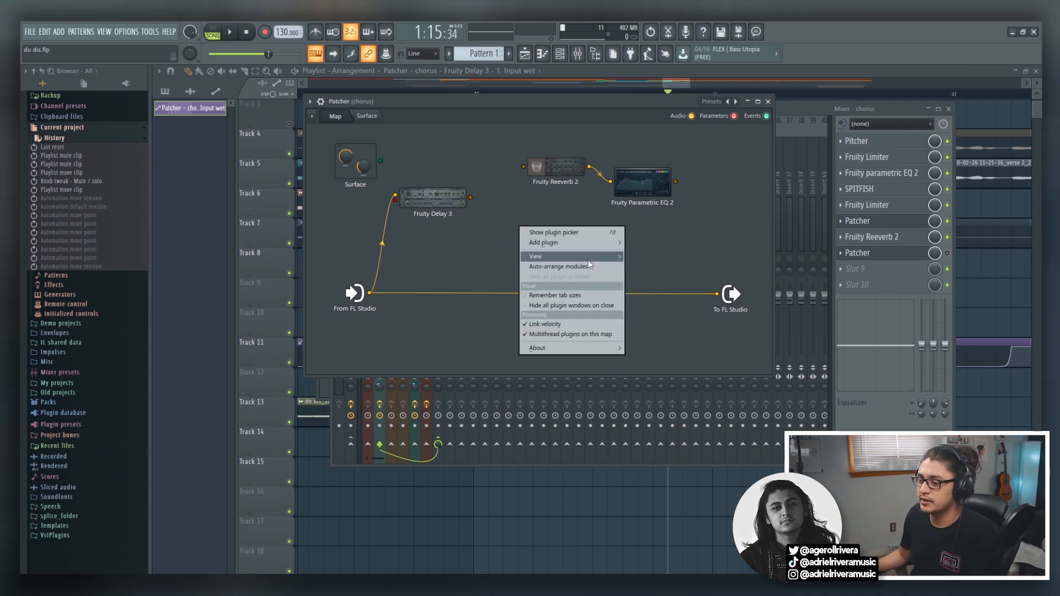
mouse_move(551, 243)
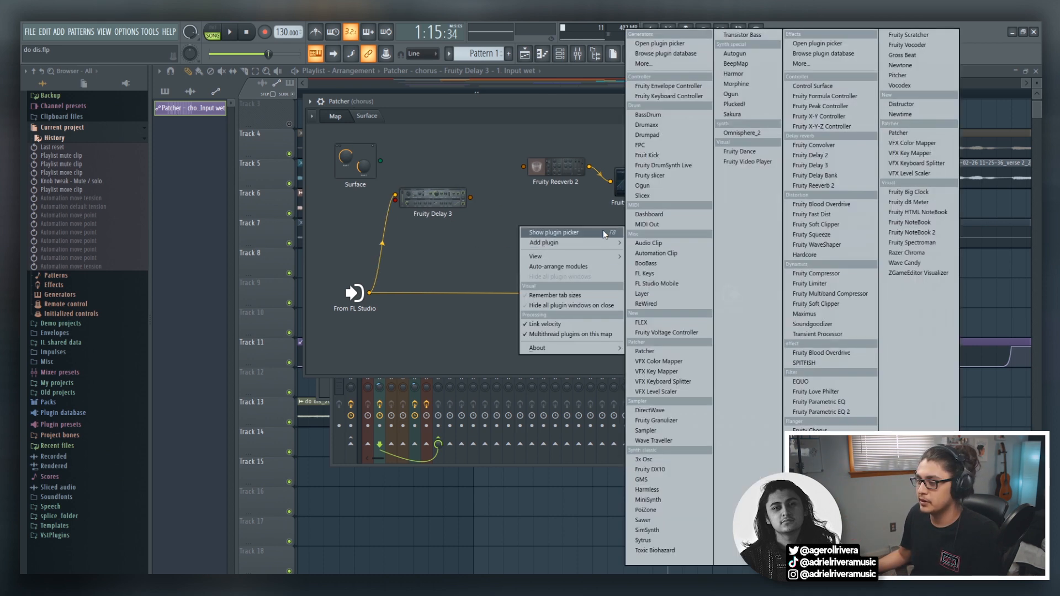
left_click(506, 206)
Route Fruity Delay 3's output through Fruity Reeverb 2 into To FL Studio, checking the reverb's settings on the way.
left_click_drag(470, 197, 523, 166)
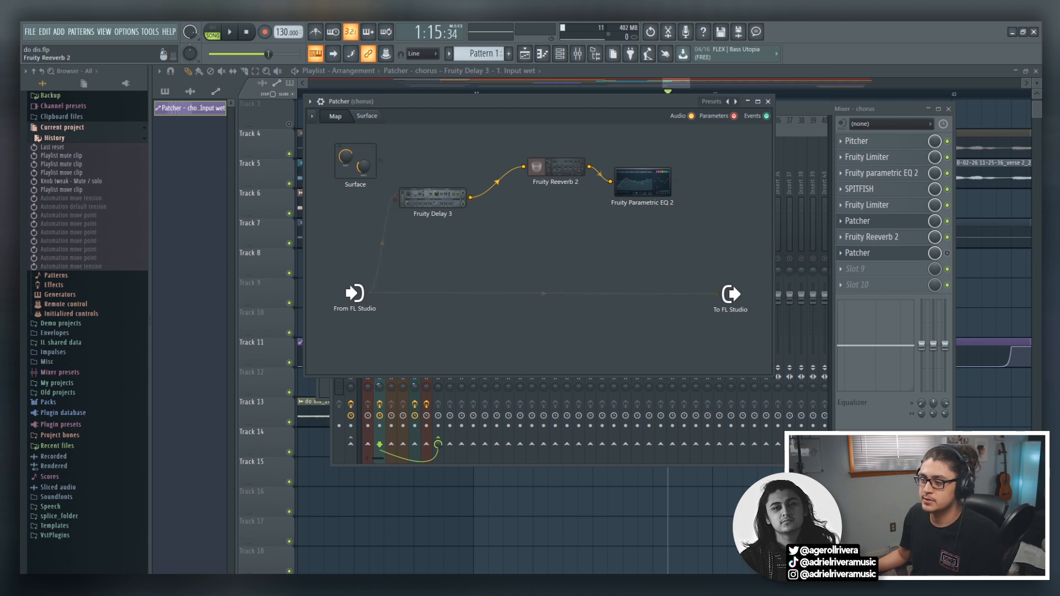
left_click(549, 176)
left_click_drag(539, 265, 627, 149)
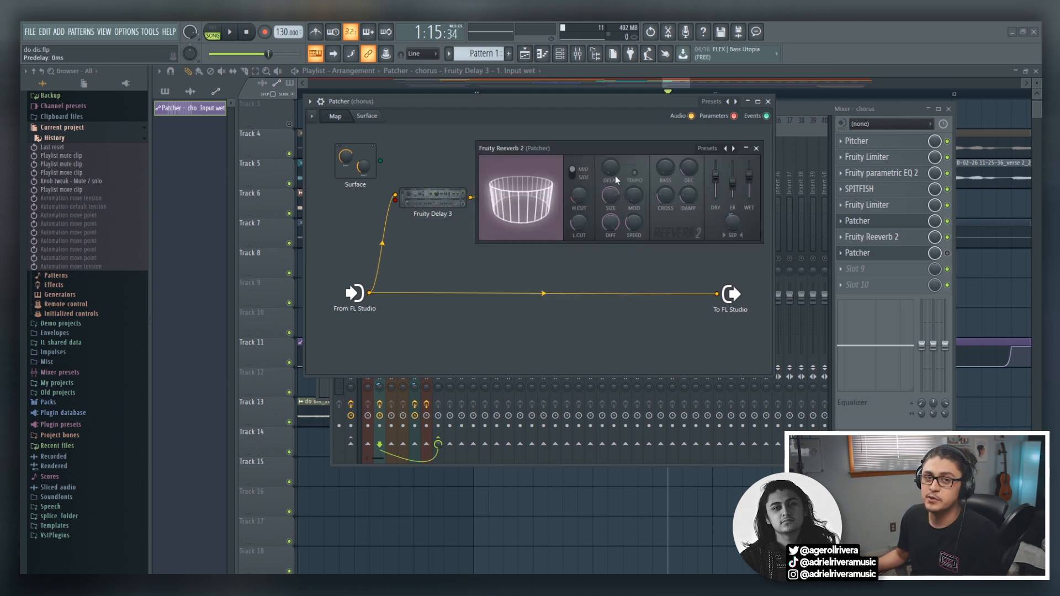
left_click(757, 148)
left_click_drag(583, 165, 715, 293)
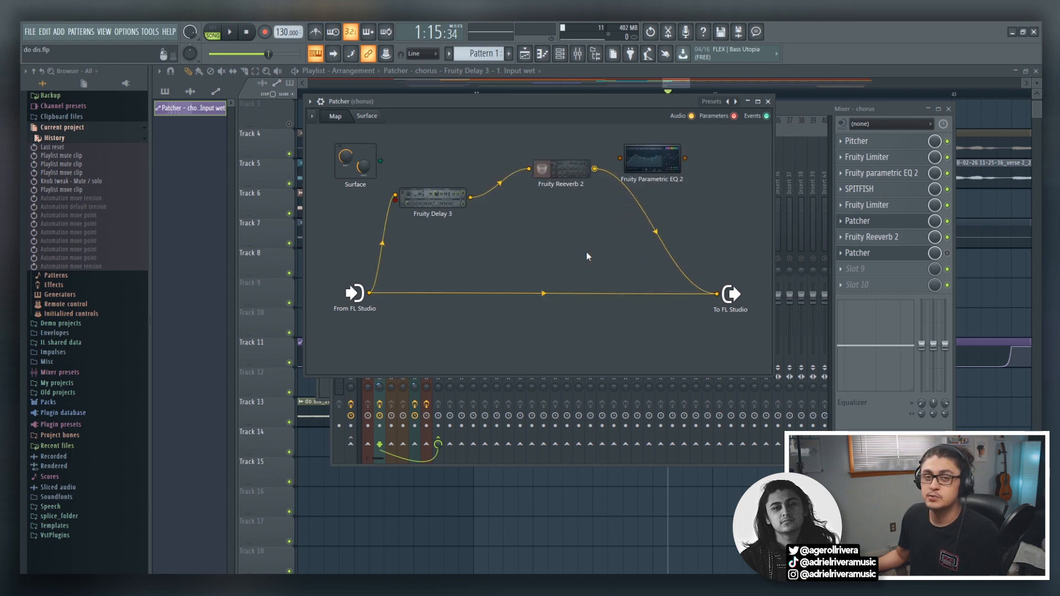
Play the vocals from bar 41 with the reverb in the chain, and re-examine Fruity Reeverb 2 in the chorus Patcher.
left_click(464, 95)
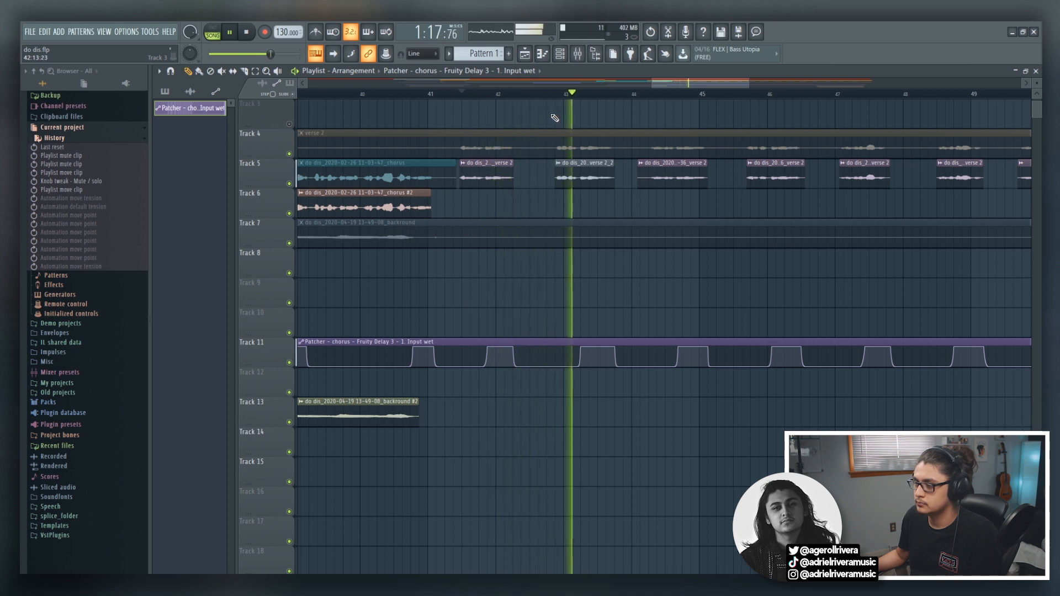
key("space")
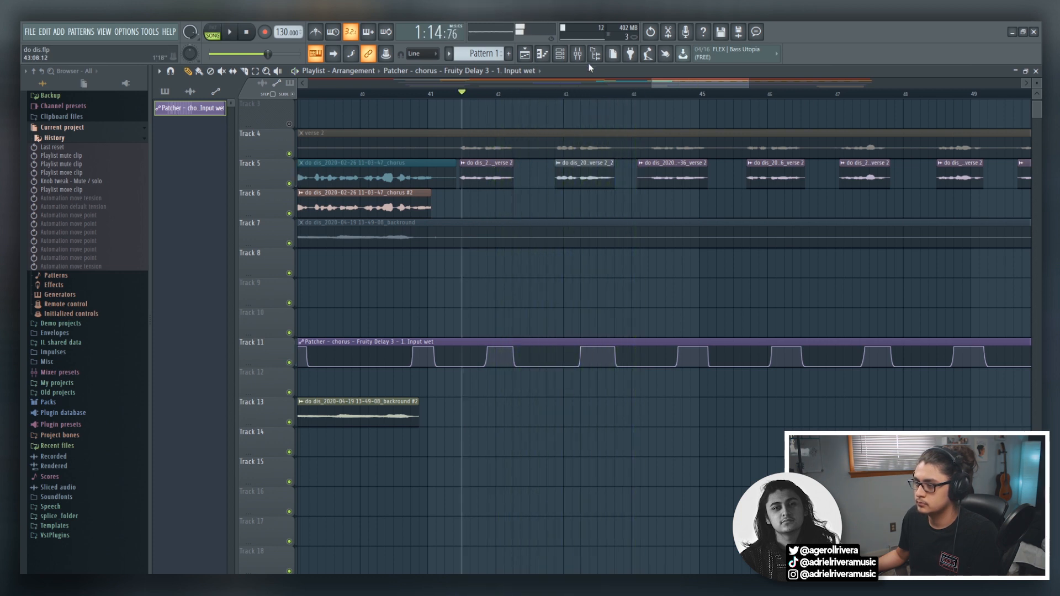
left_click(578, 55)
left_click(857, 220)
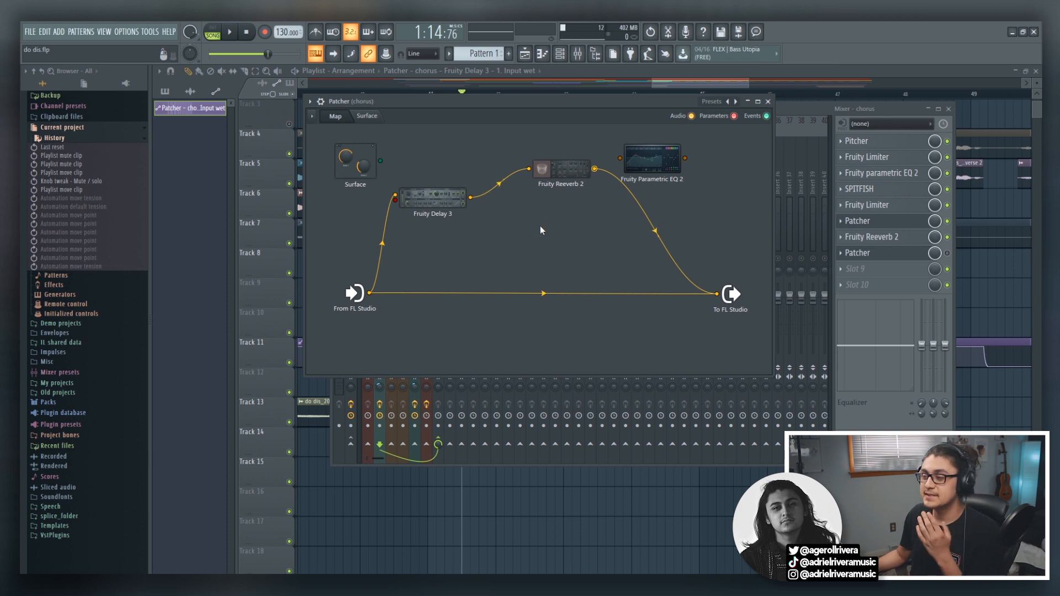
double_click(554, 171)
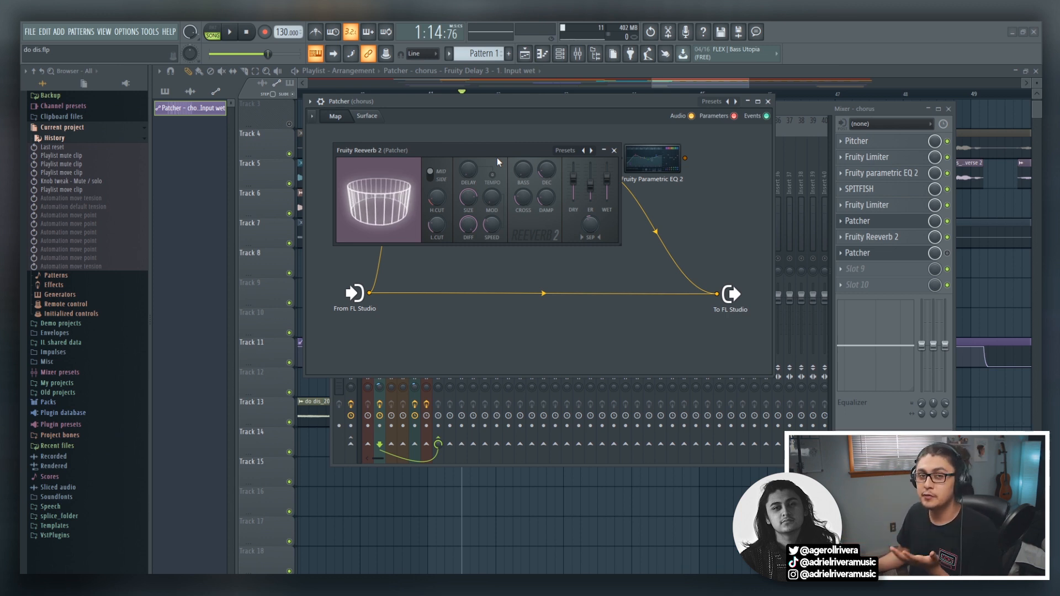
left_click_drag(507, 156, 475, 132)
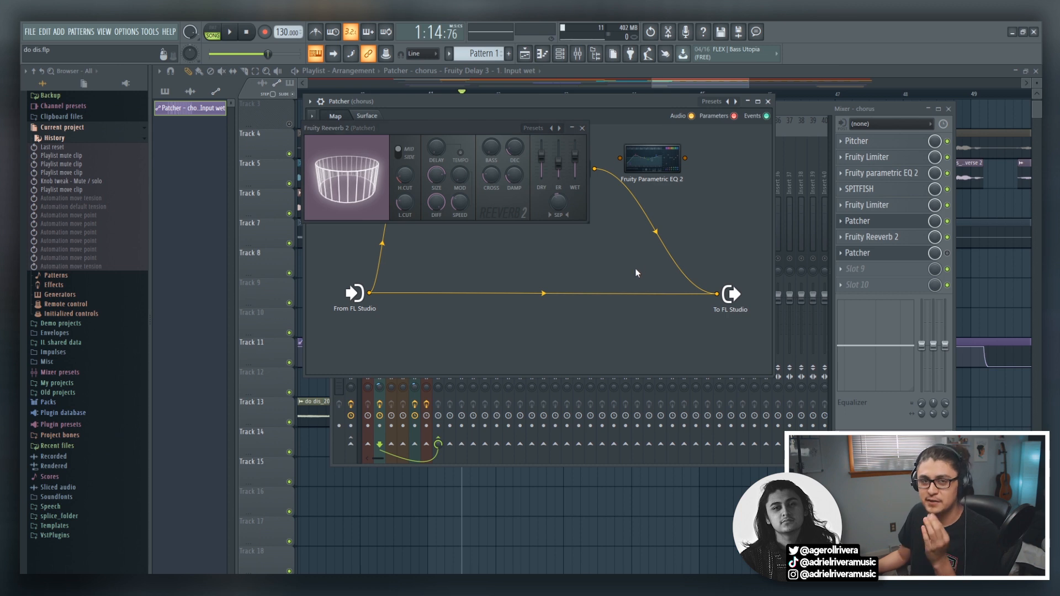
left_click(571, 128)
left_click(571, 128)
Reroute Fruity Reeverb 2's output through Fruity Parametric EQ 2 to To FL Studio, and check the EQ curve.
left_click(649, 178)
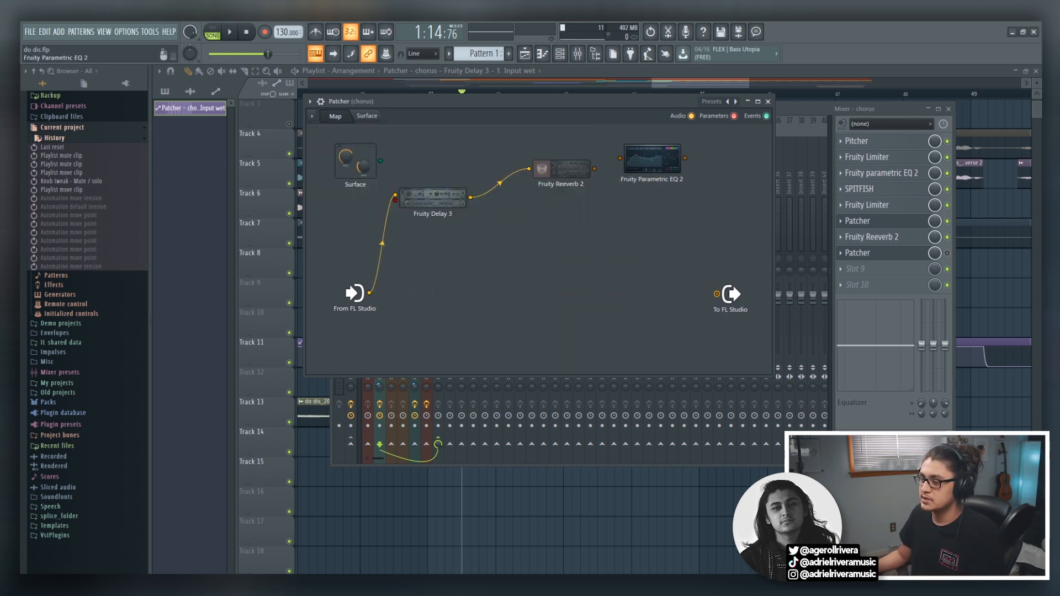
left_click(695, 223)
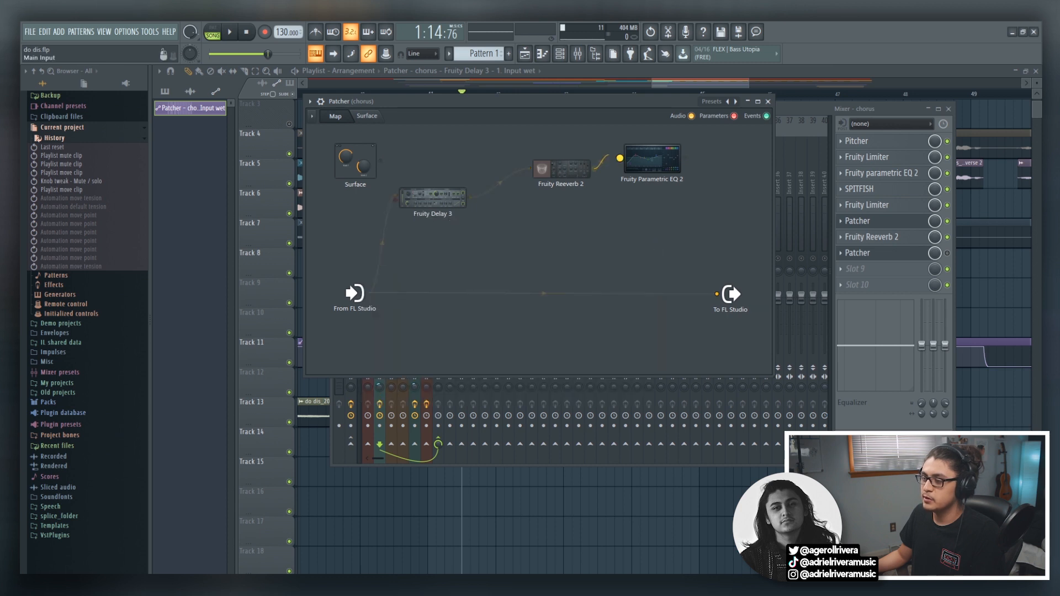
left_click(651, 161)
left_click_drag(548, 225, 495, 162)
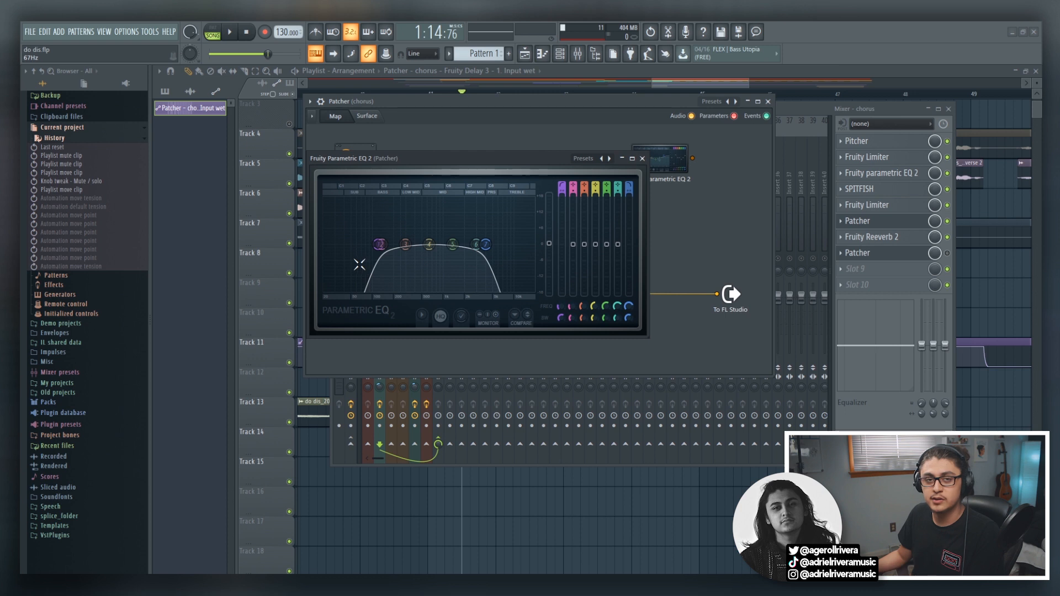
left_click(642, 159)
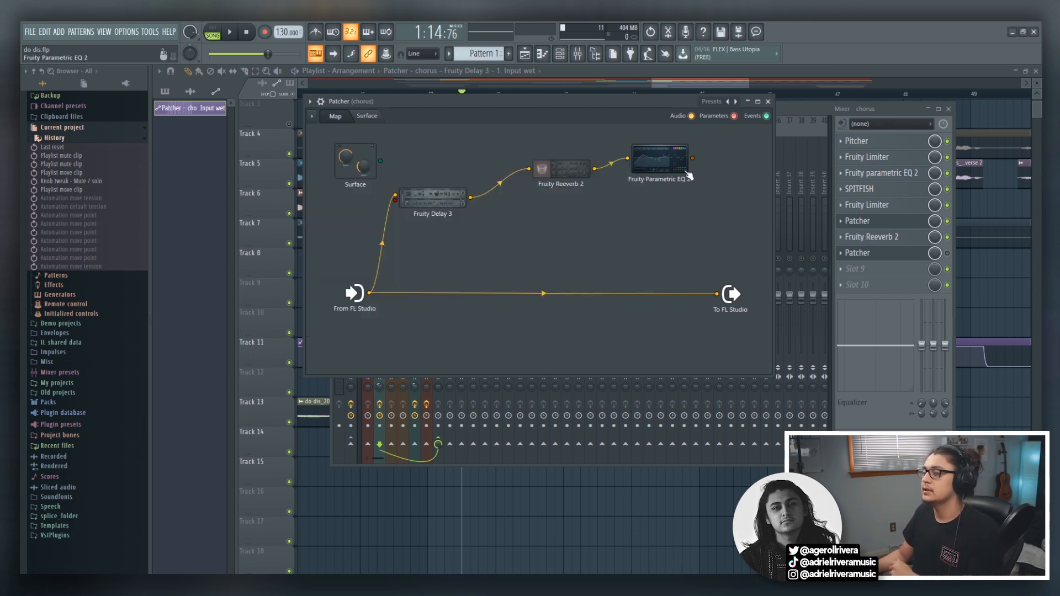
Play the vocals from bar 41 to hear the delay throw with both reverb and EQ applied.
left_click(682, 83)
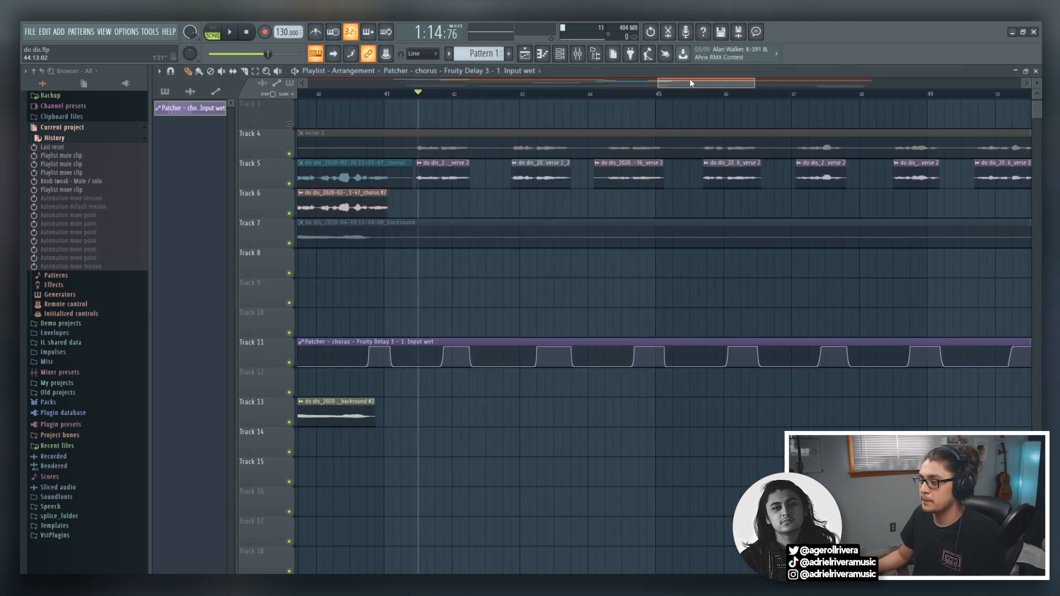
key("space")
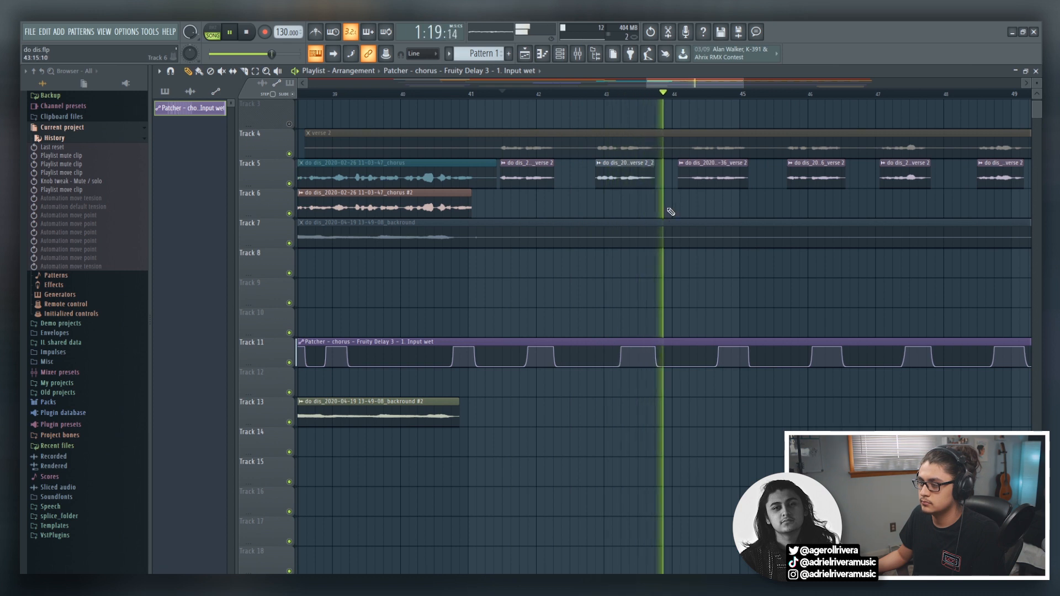
key("space")
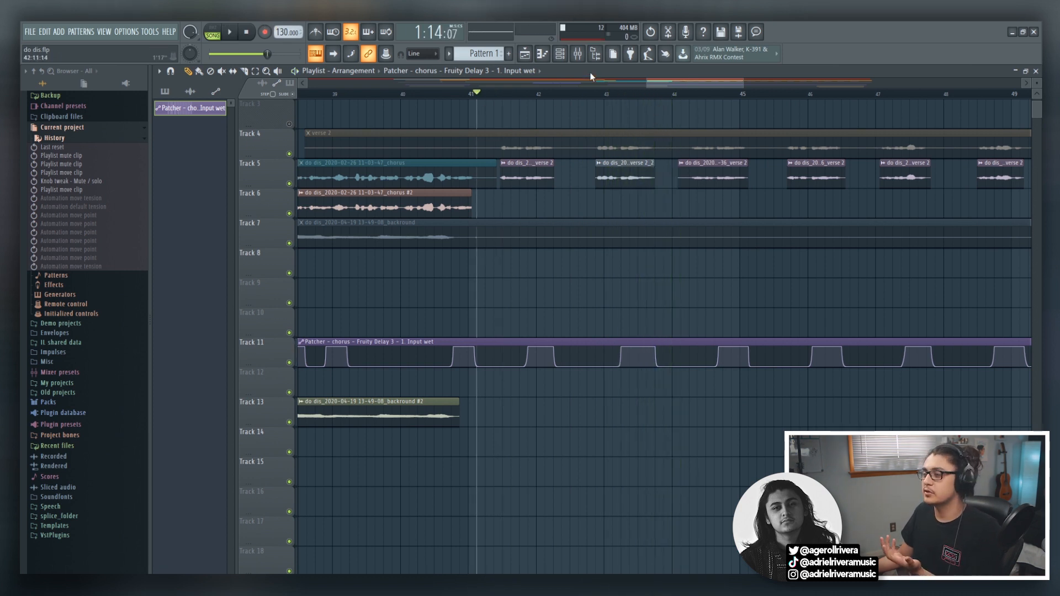
Try lowering Fruity Delay 3's feedback cutoff to about 808 Hz, restore it, and compare its filter with Fruity Parametric EQ 2.
key("F9")
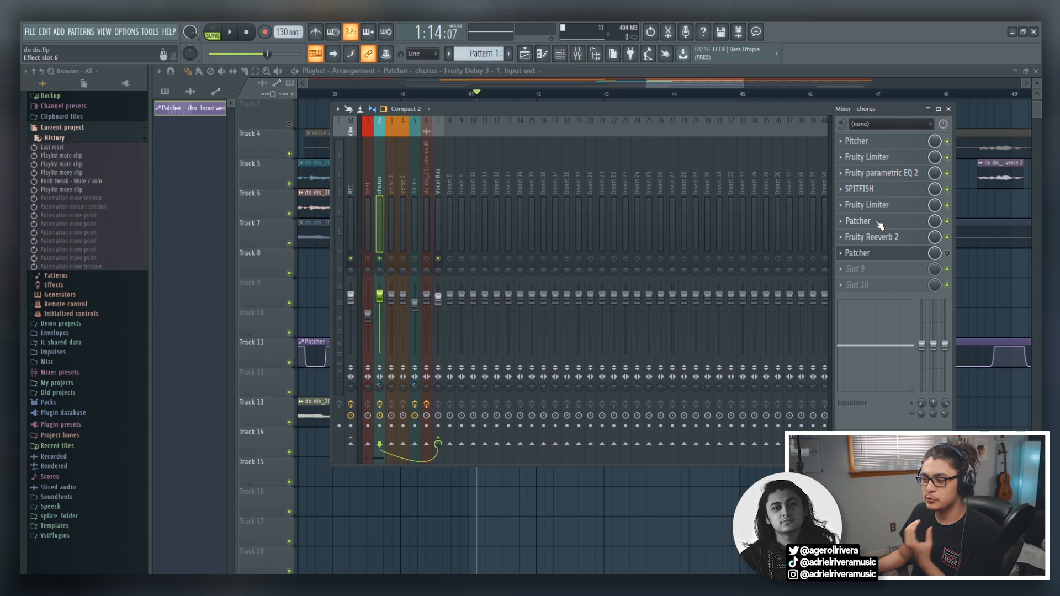
left_click(878, 222)
left_click(697, 147)
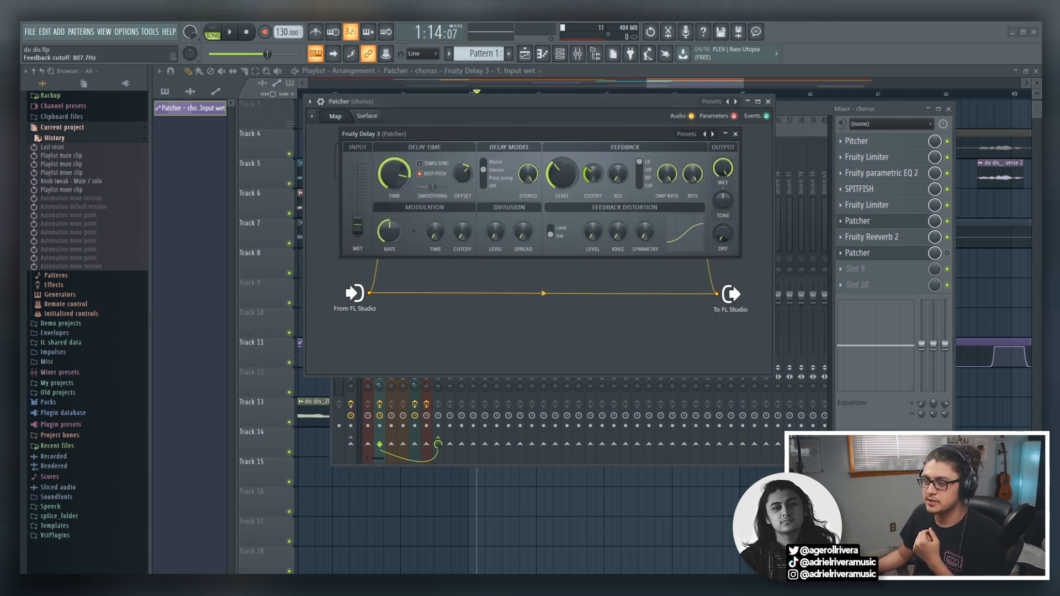
left_click_drag(593, 173, 593, 165)
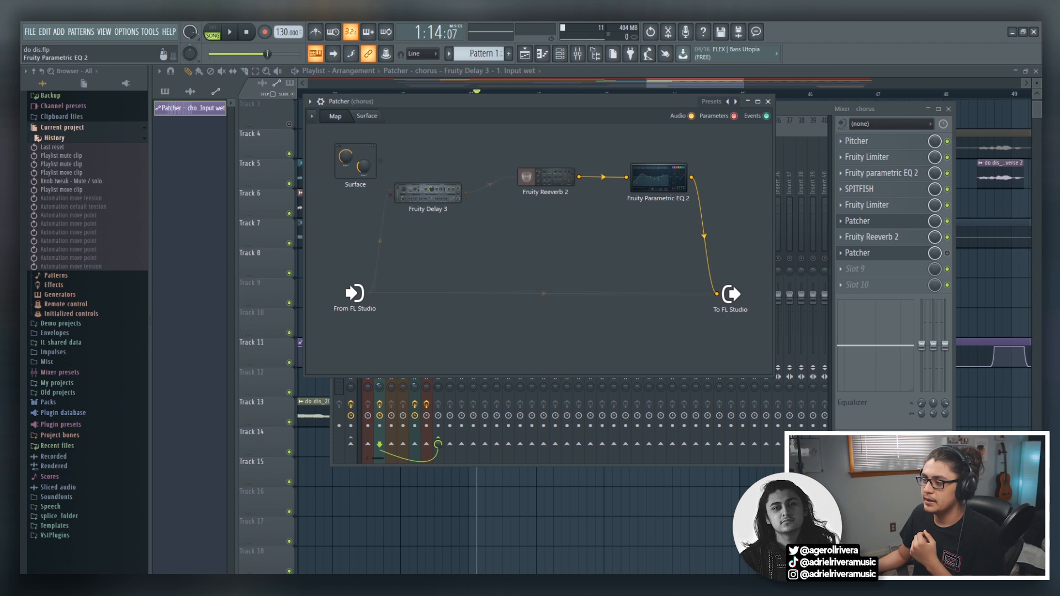
left_click(660, 178)
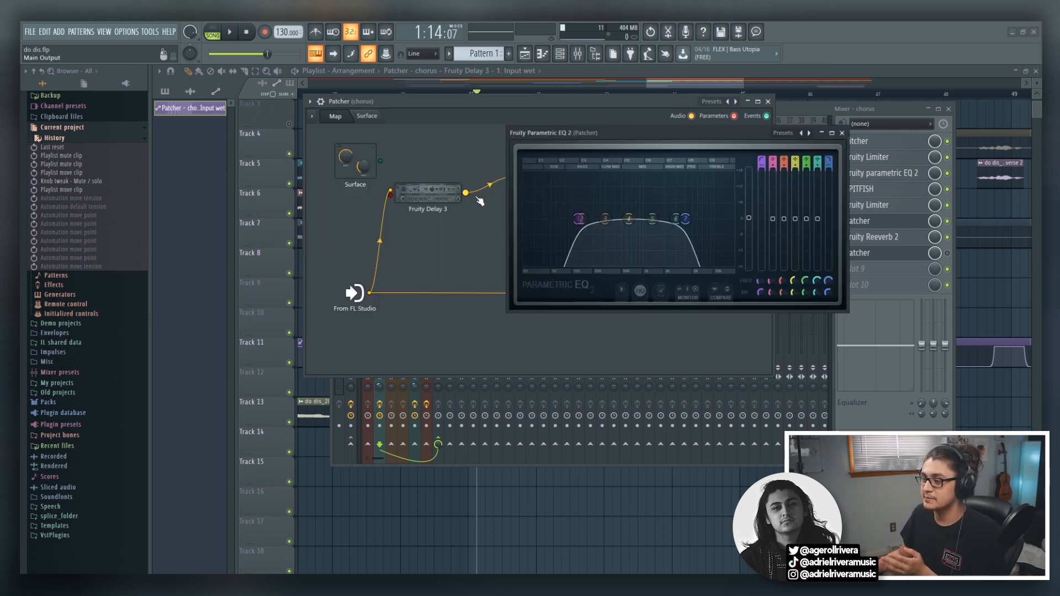
left_click(429, 199)
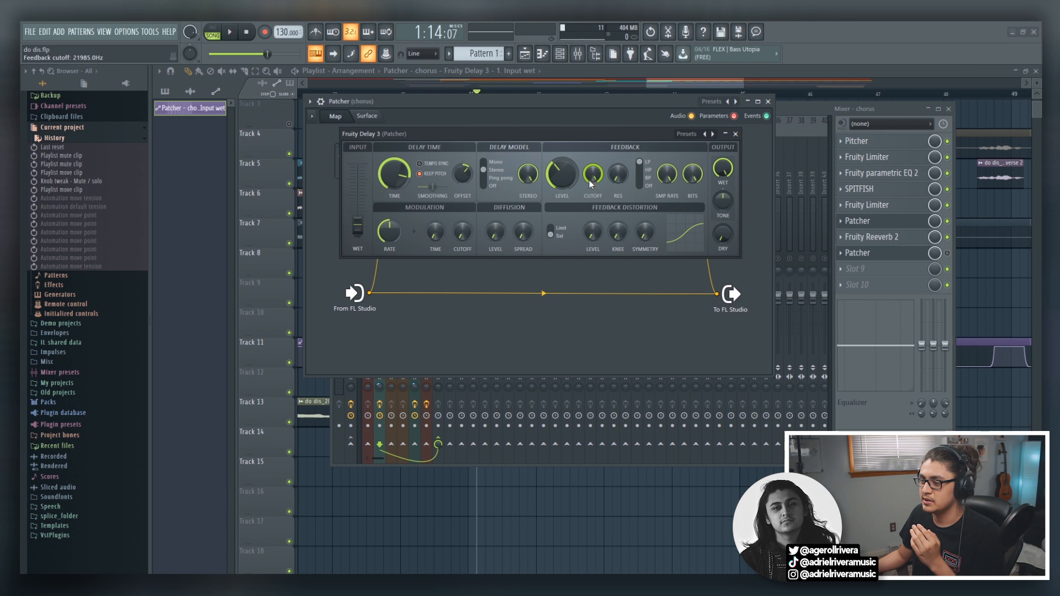
left_click(640, 171)
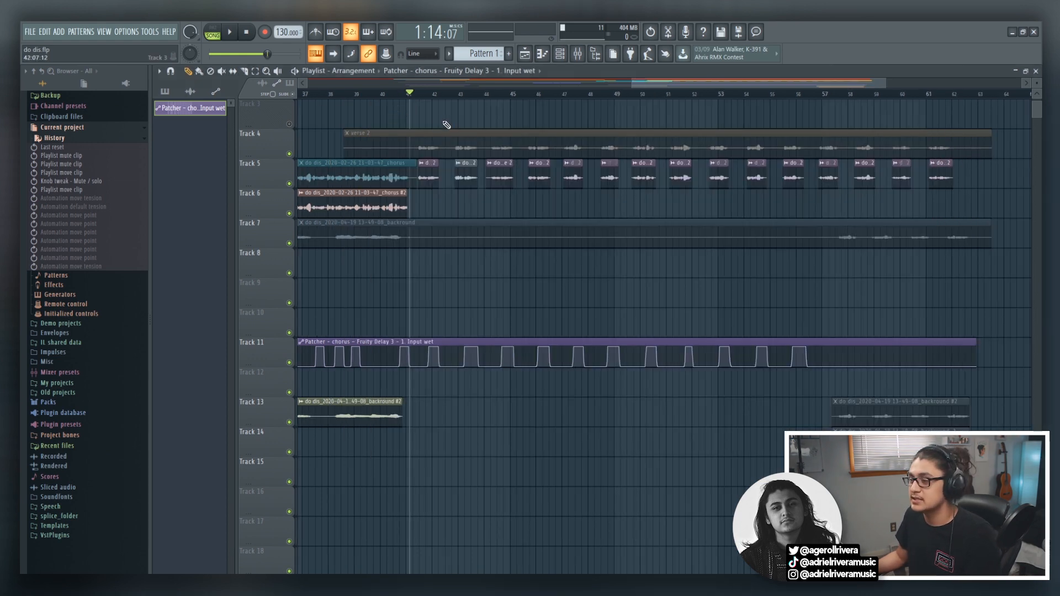
Unsolo the chorus track and play the full mix from bar 41 to about bar 57 to hear the delay throws over the beat.
key("space")
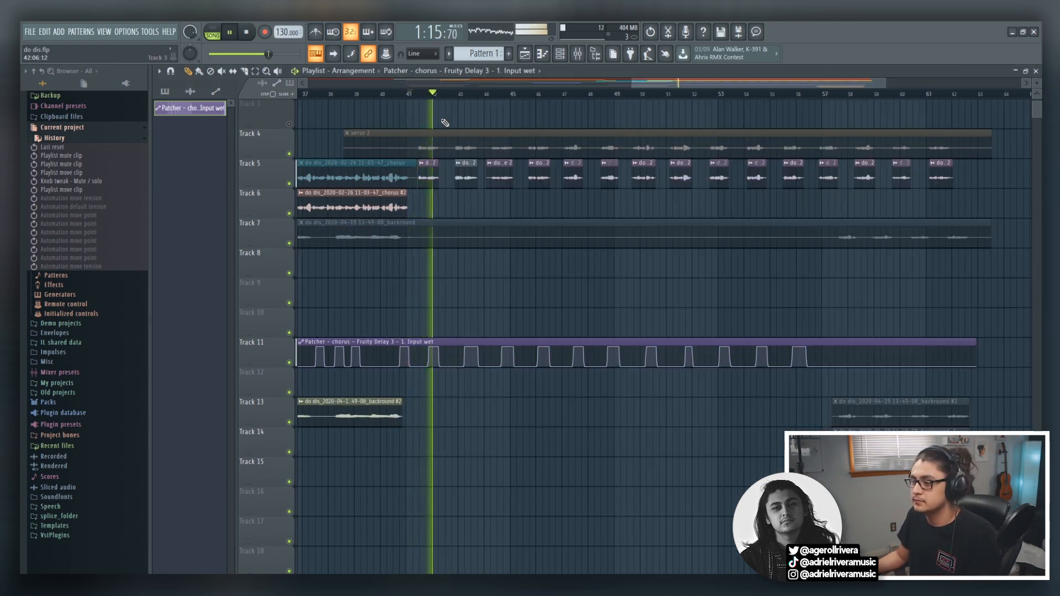
left_click_drag(655, 82, 639, 79)
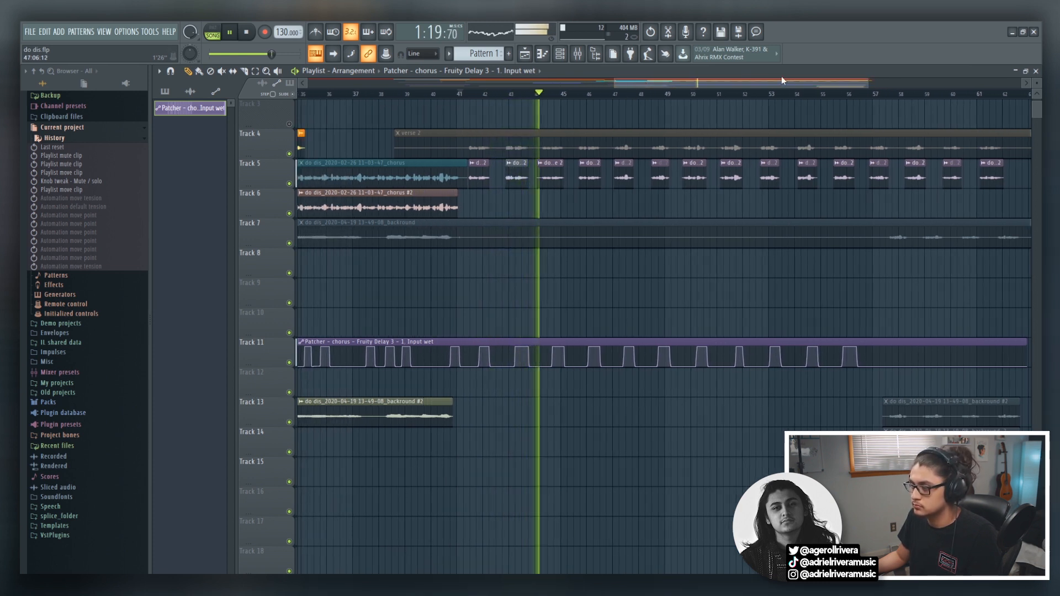
mouse_move(798, 83)
left_mouse_down()
mouse_move(787, 81)
mouse_move(795, 81)
left_mouse_up()
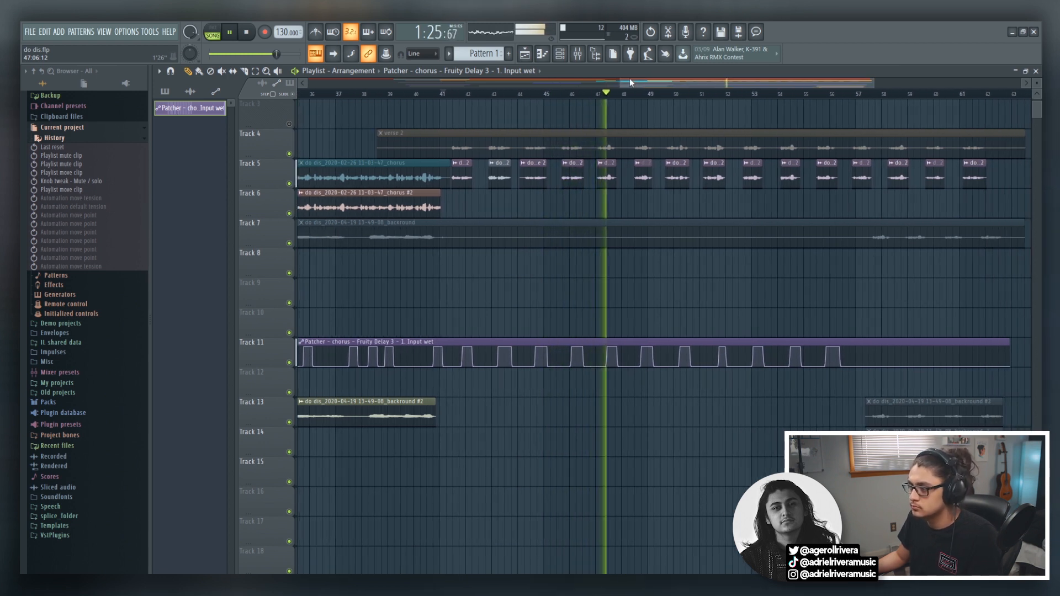
left_click_drag(620, 80, 601, 80)
left_click_drag(656, 79, 668, 79)
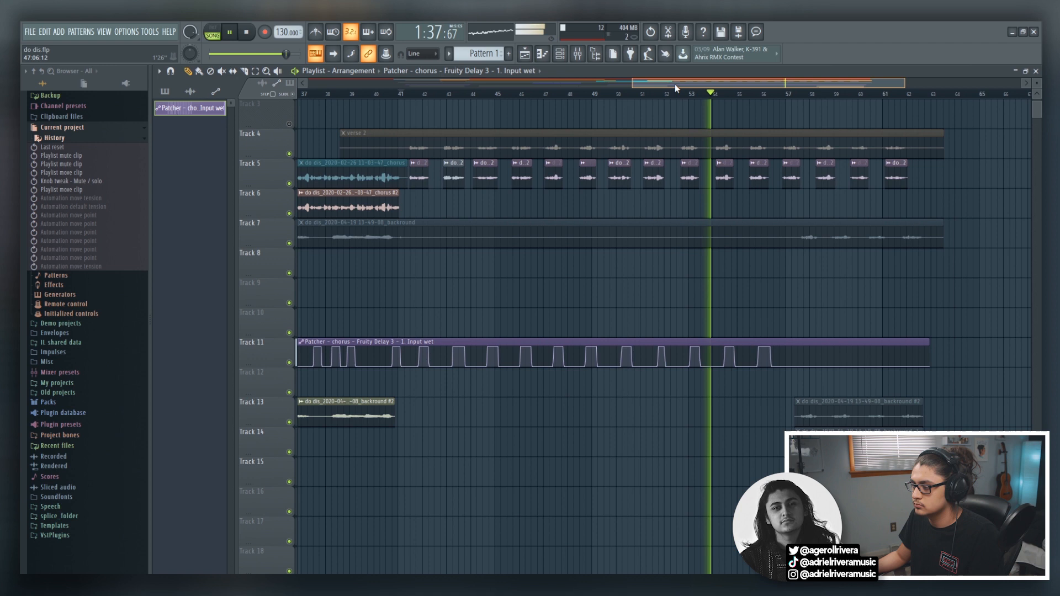
left_click_drag(674, 84, 689, 83)
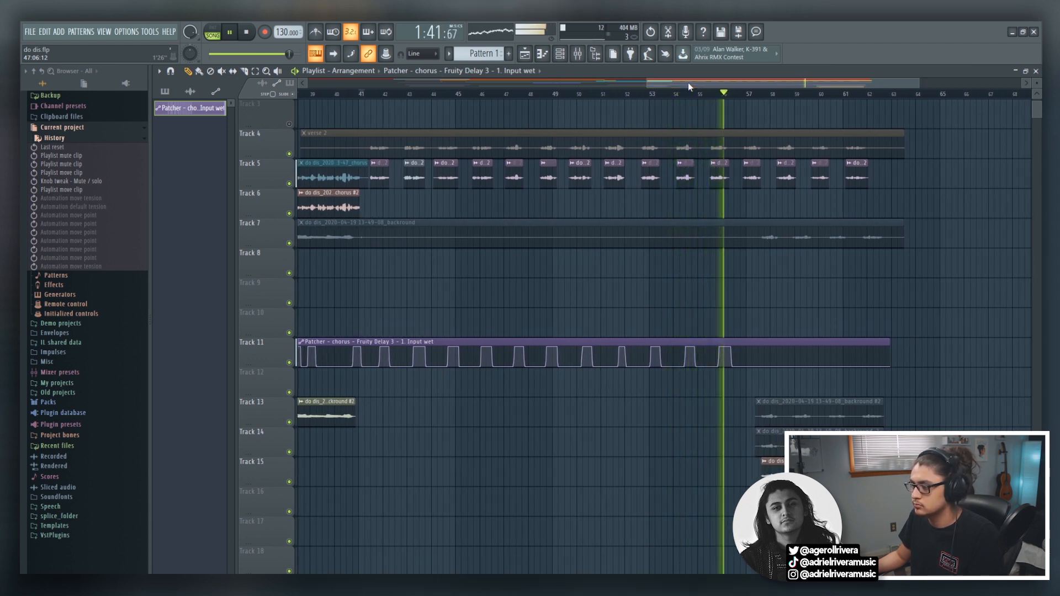
left_click_drag(669, 87, 658, 79)
key("space")
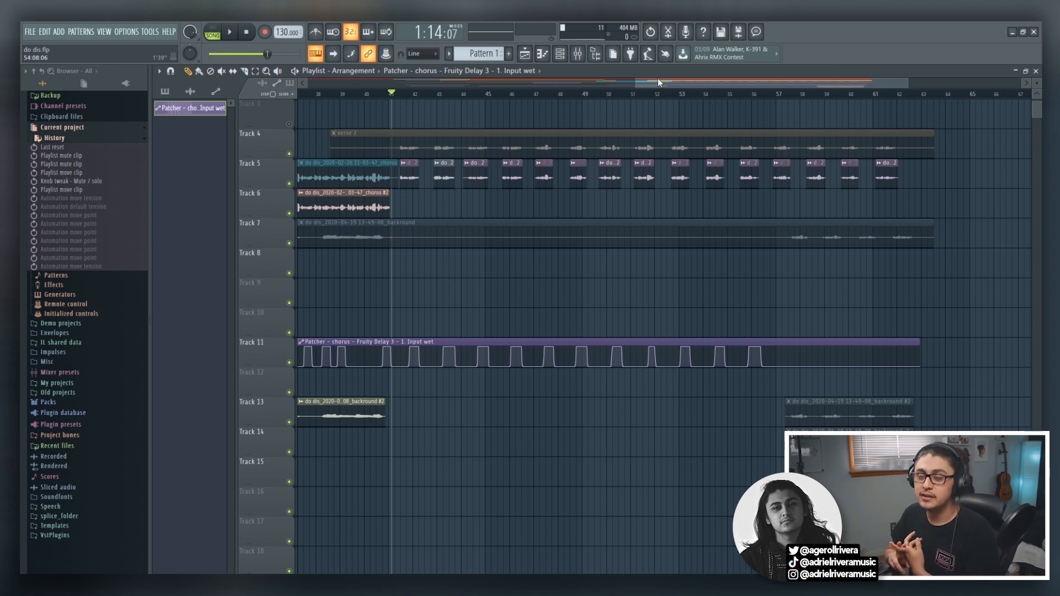
Review Fruity Delay 3's settings in the chorus Patcher and its Input wet automation clip in the playlist.
left_click(871, 225)
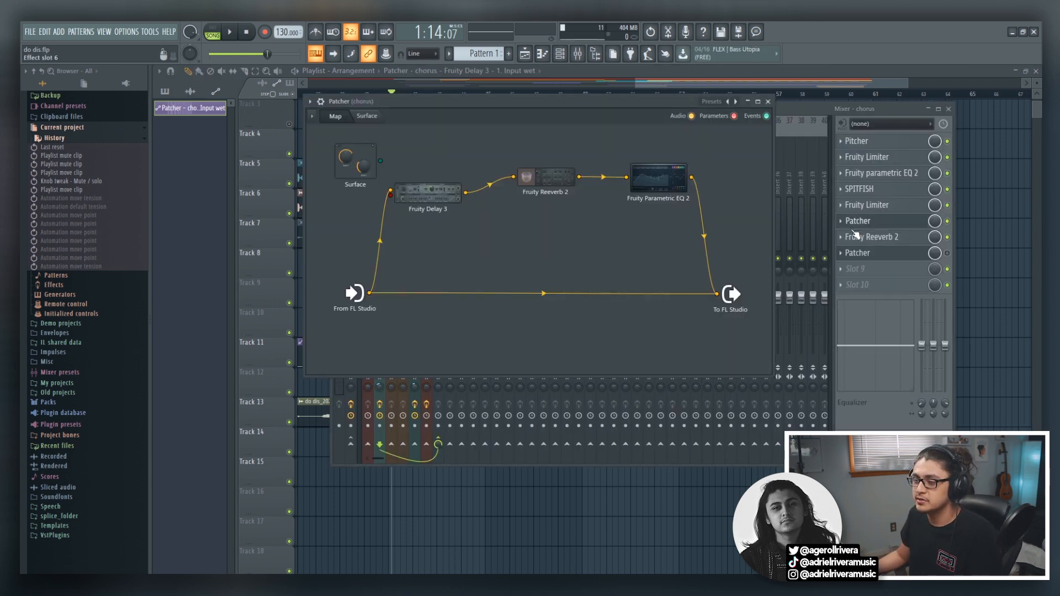
double_click(428, 194)
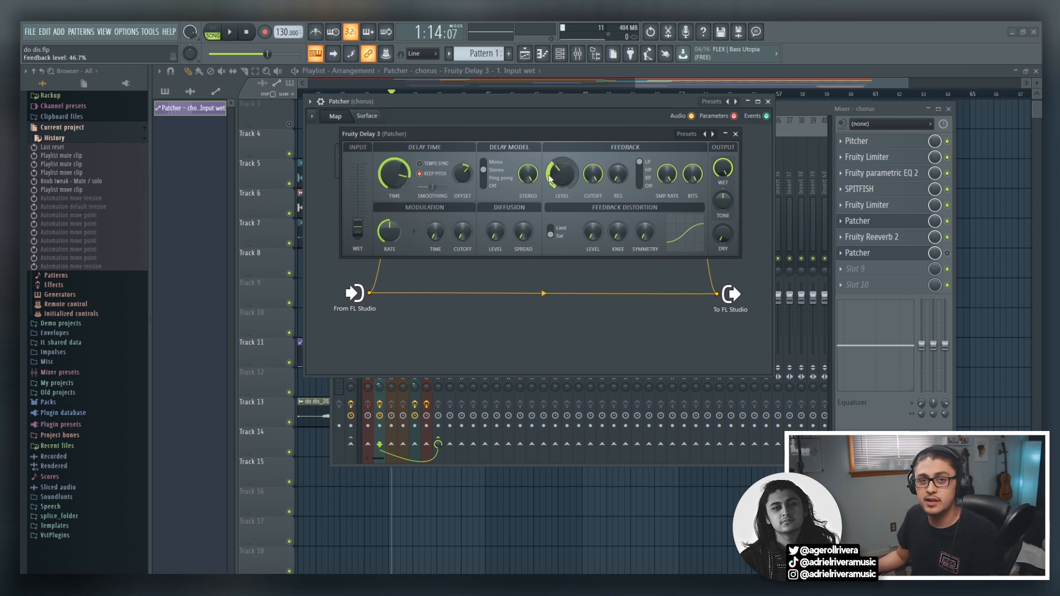
left_click_drag(405, 134, 510, 141)
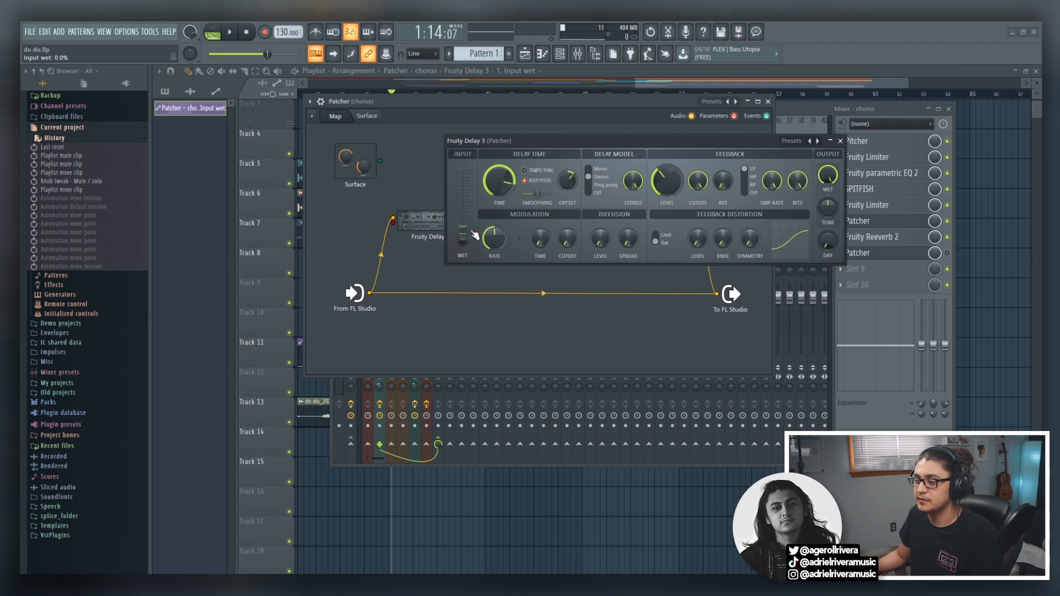
left_click(650, 87)
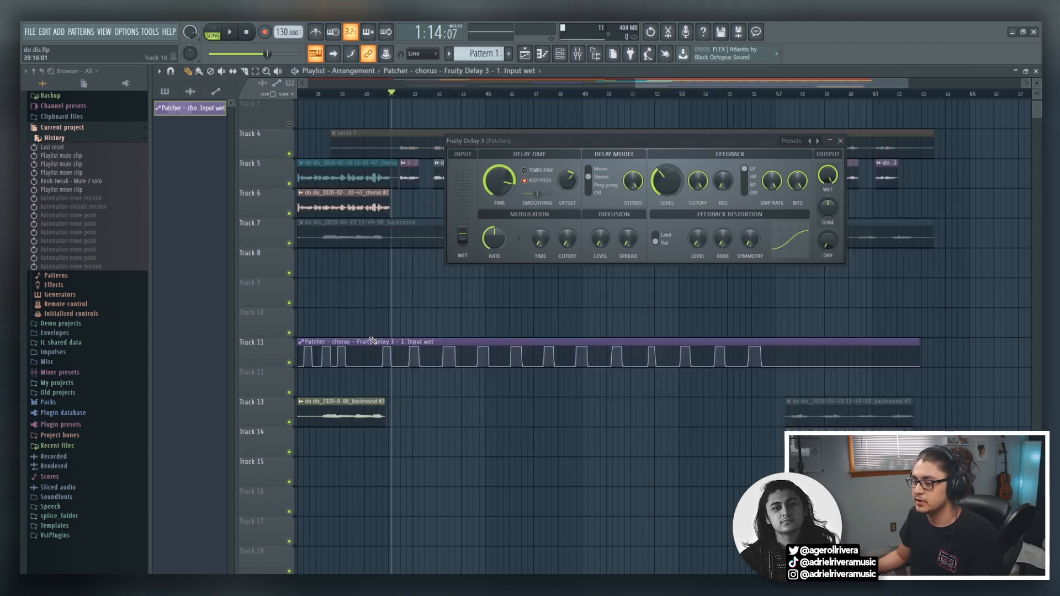
left_click(577, 54)
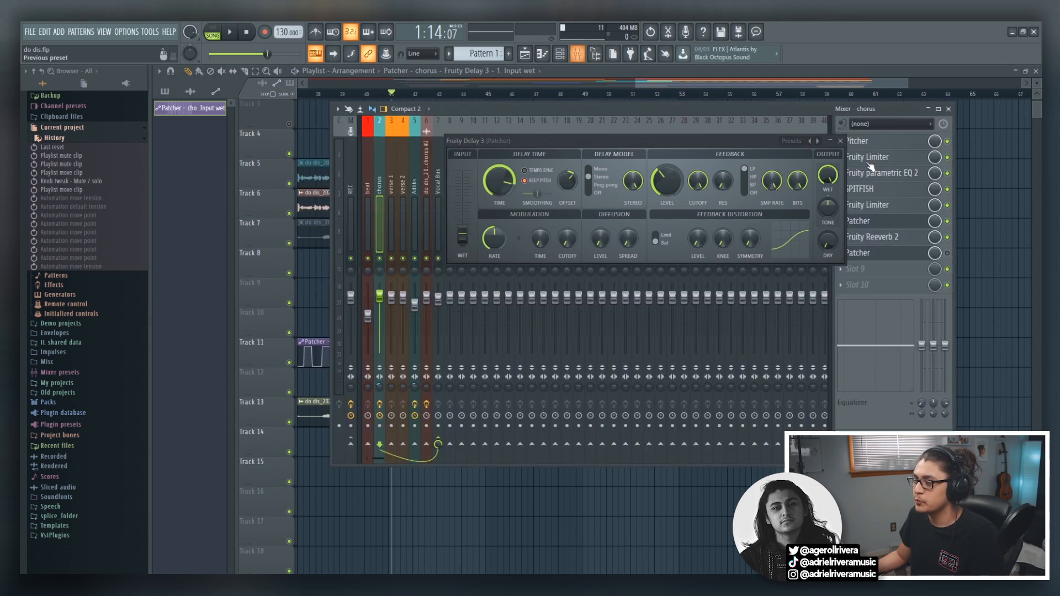
left_click(878, 252)
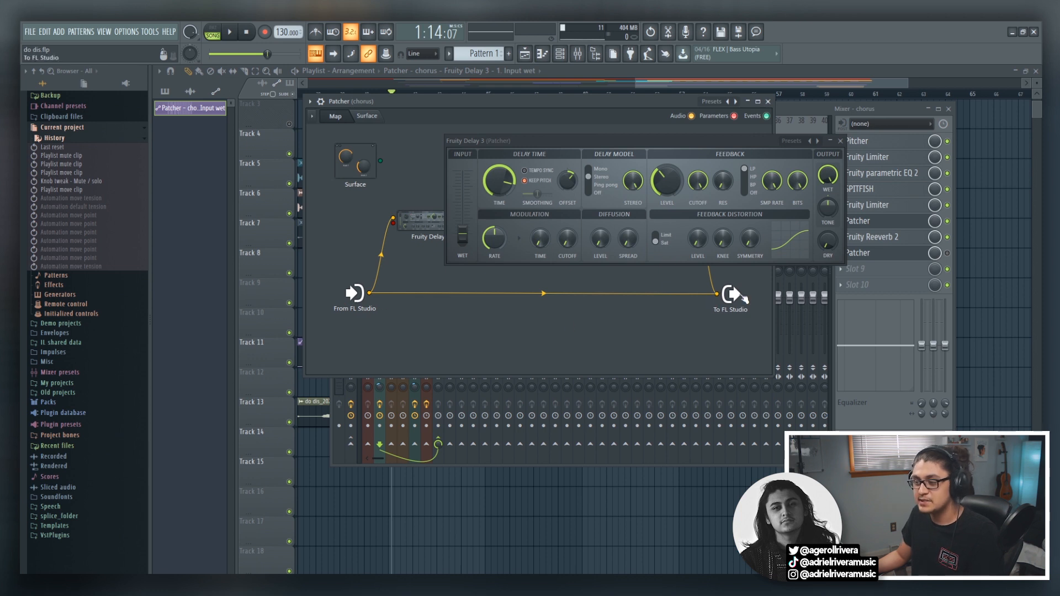
left_click_drag(656, 144, 694, 102)
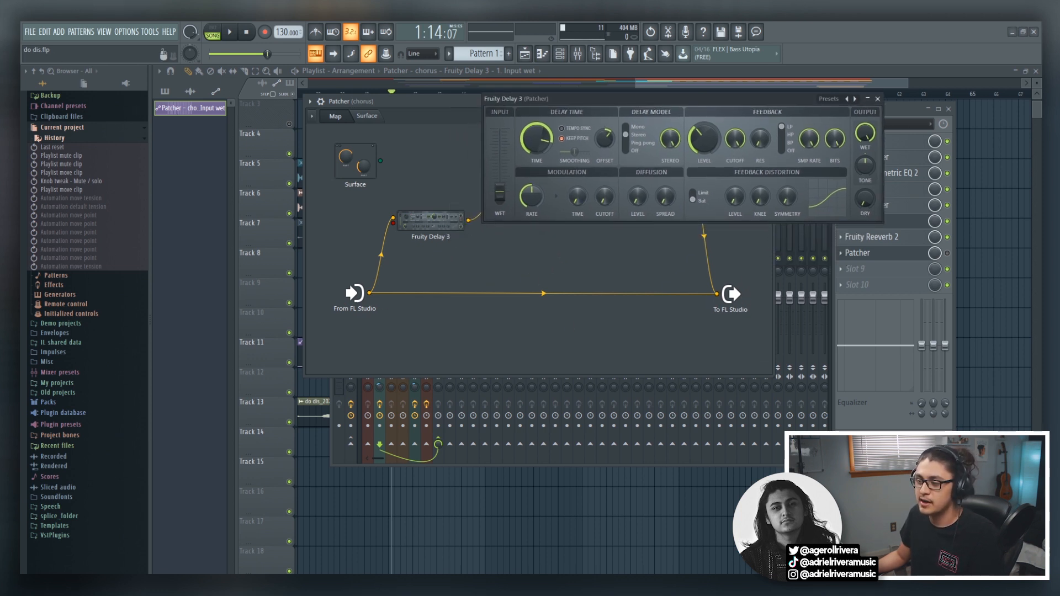
left_click(877, 99)
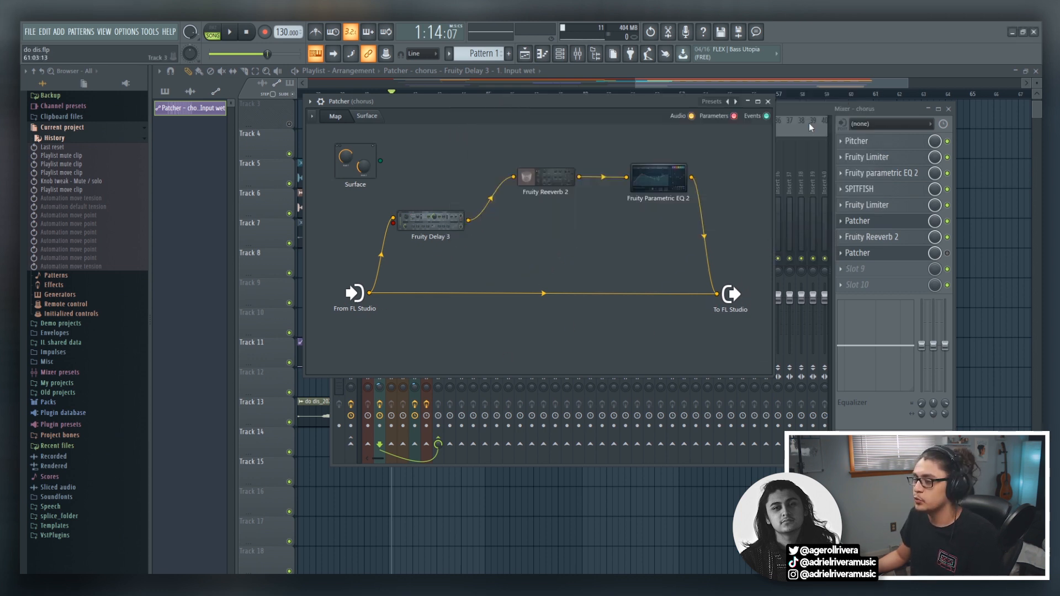
Review the settings of Fruity Reeverb 2 and Fruity Parametric EQ 2 in the chorus Patcher chain.
left_click(509, 182)
mouse_move(486, 128)
left_mouse_down()
mouse_move(645, 116)
mouse_move(489, 135)
left_mouse_up()
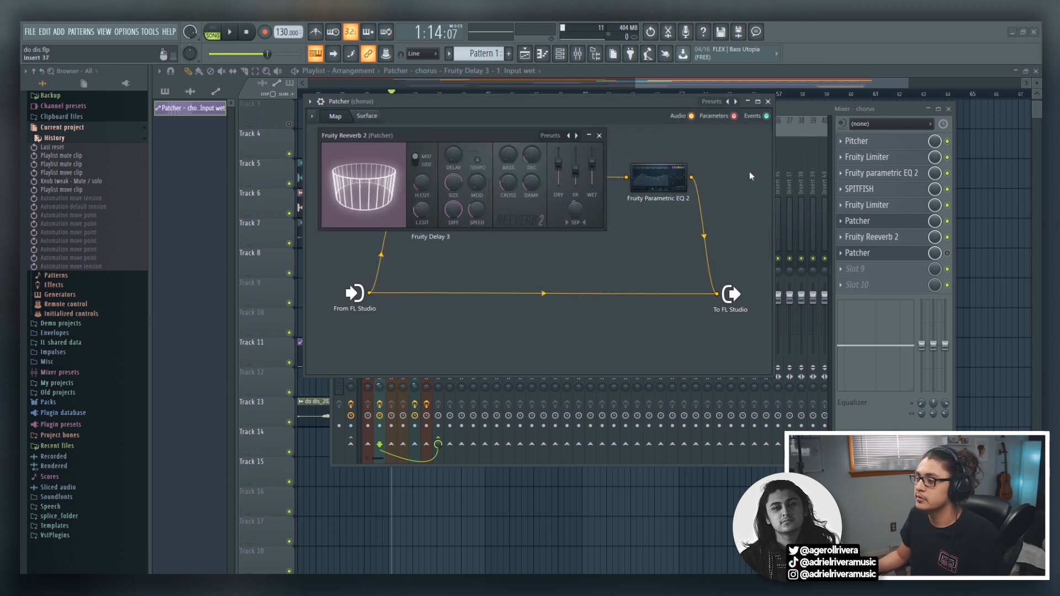
left_click(658, 177)
left_click_drag(674, 136, 516, 135)
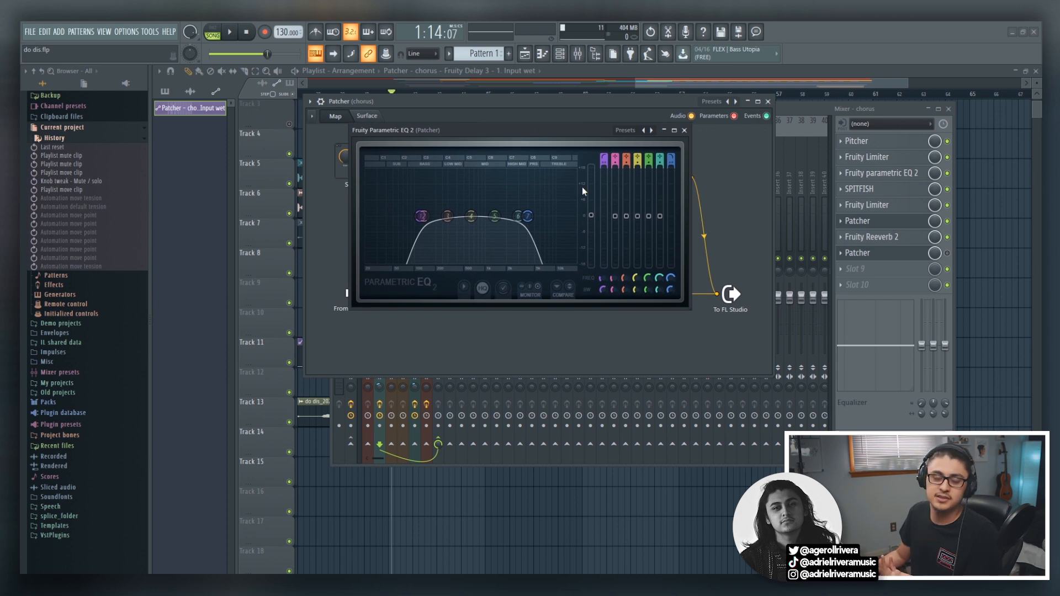